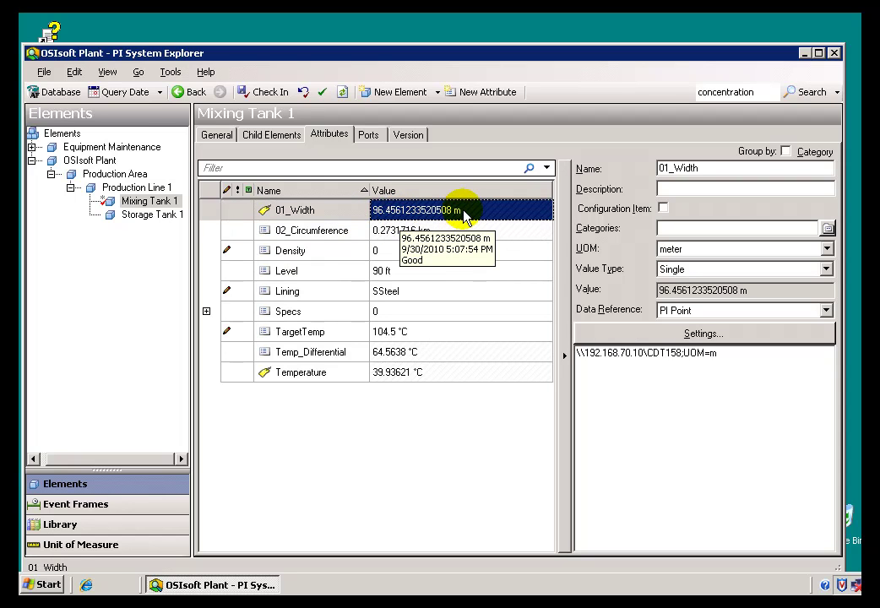
Compare the units of measure and data references of the 01_Width and 02_Circumference attributes
left_click(445, 231)
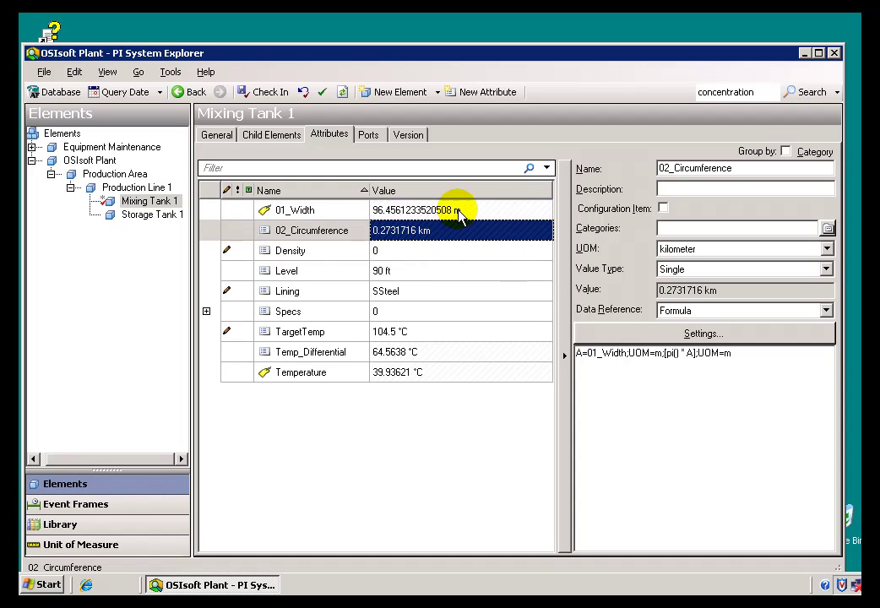
left_click(457, 211)
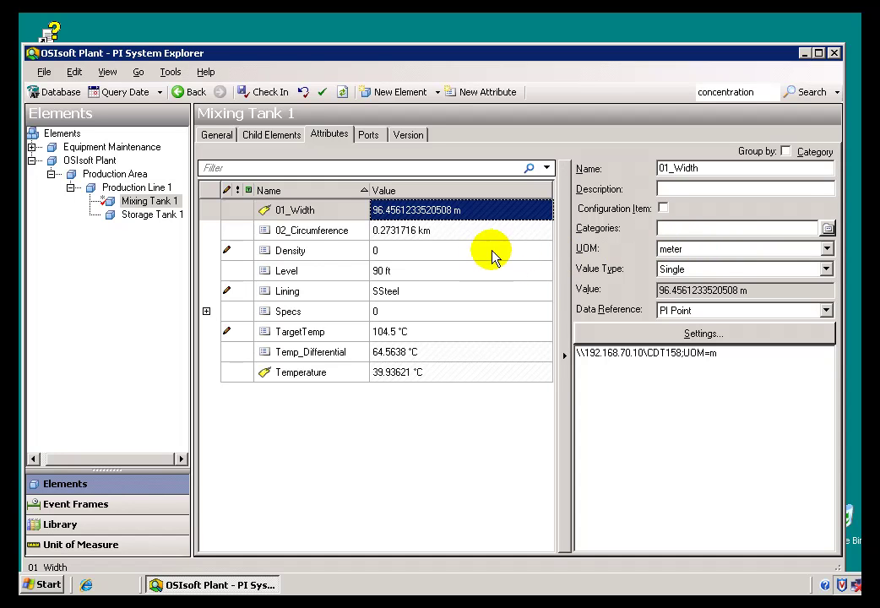
mouse_move(454, 239)
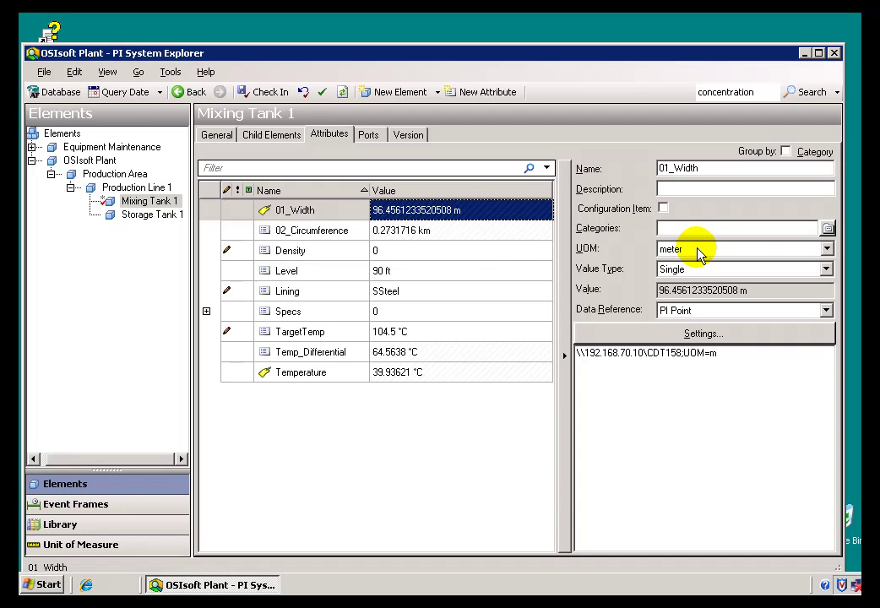
left_click(432, 231)
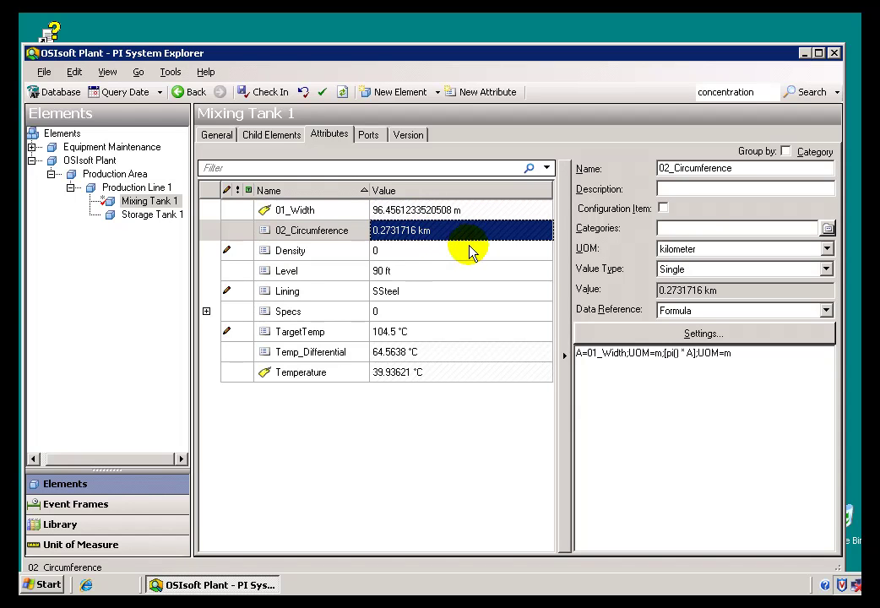
Open the 02_Circumference formula configuration and examine the unit of measure options for parameter A, cancelling the parameter dialog
left_click(701, 336)
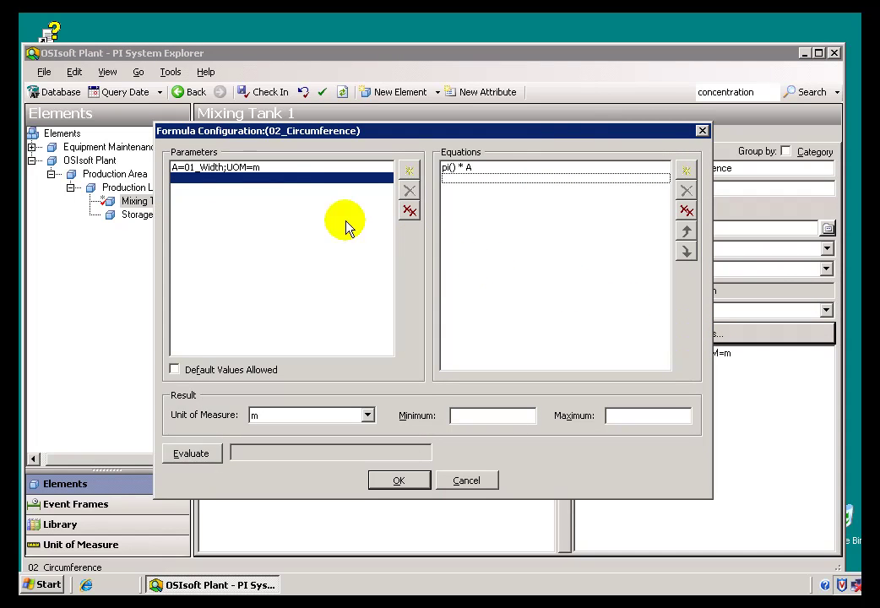
left_click(252, 169)
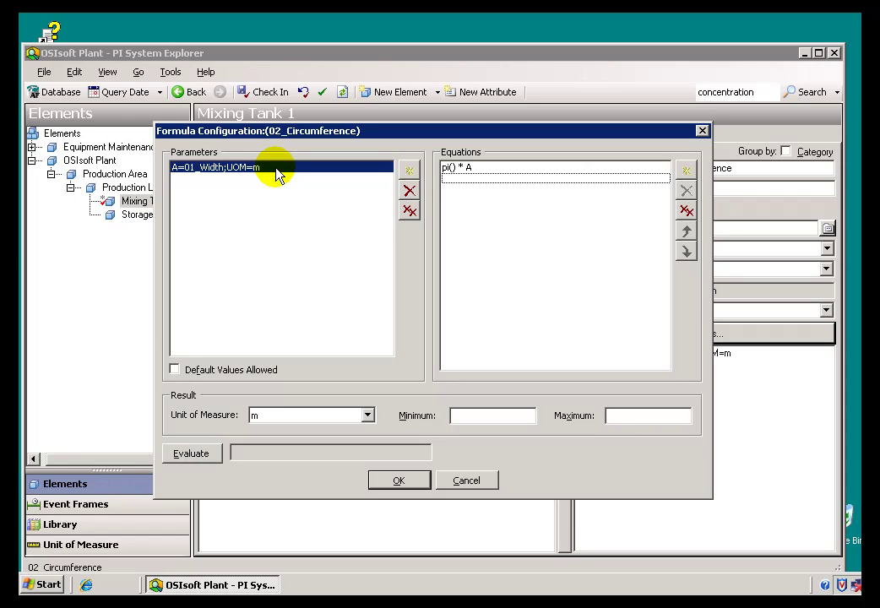
double_click(278, 173)
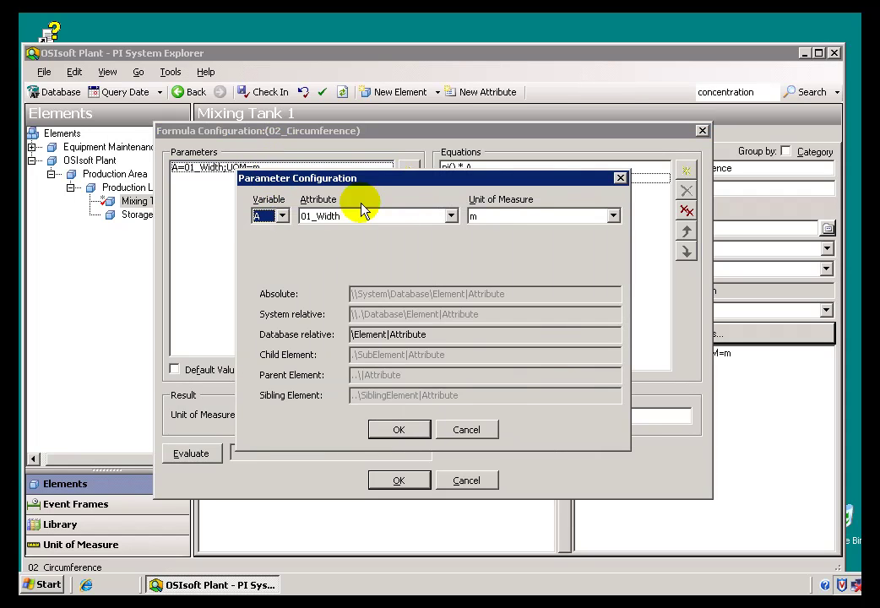
left_click(491, 218)
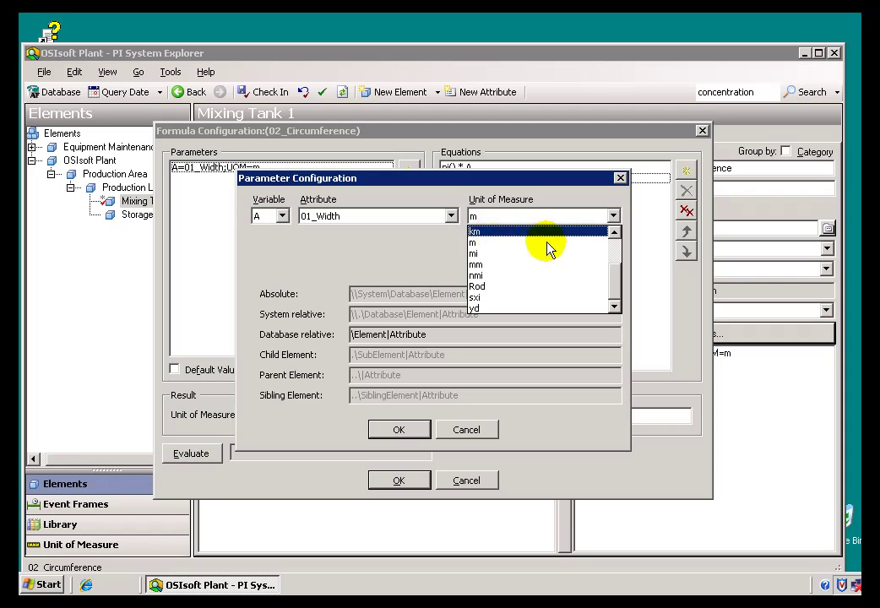
scroll(614, 257, "up", 2)
scroll(614, 260, "down", 2)
scroll(614, 257, "up", 2)
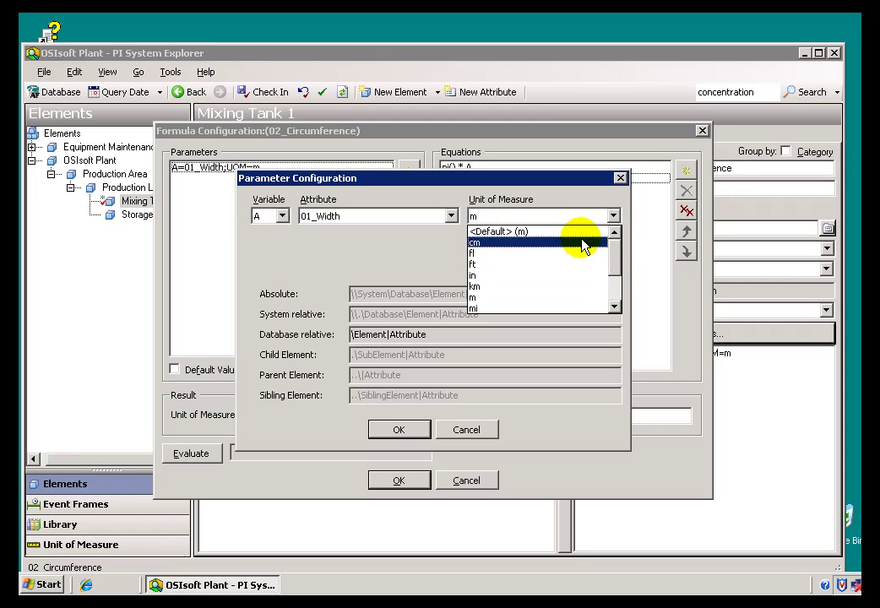
left_click(487, 300)
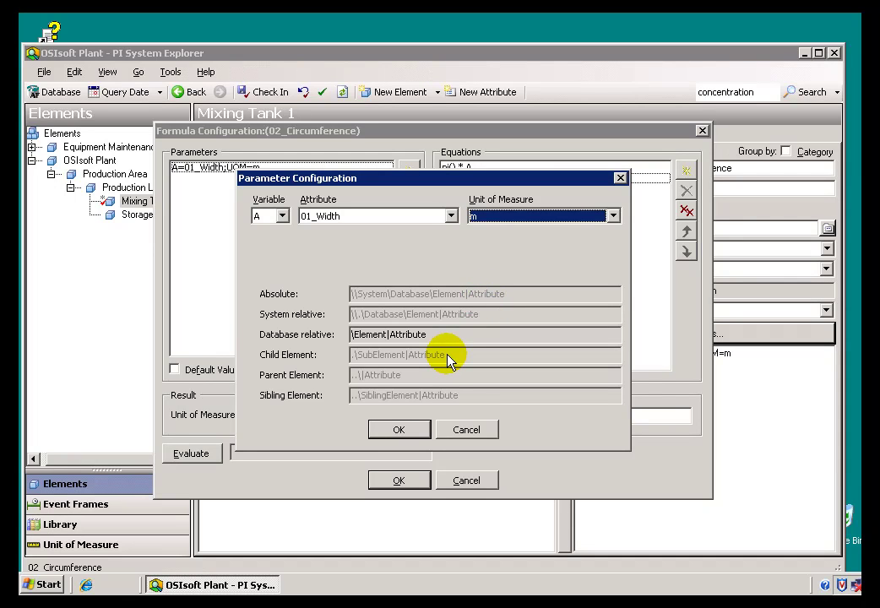
left_click(456, 431)
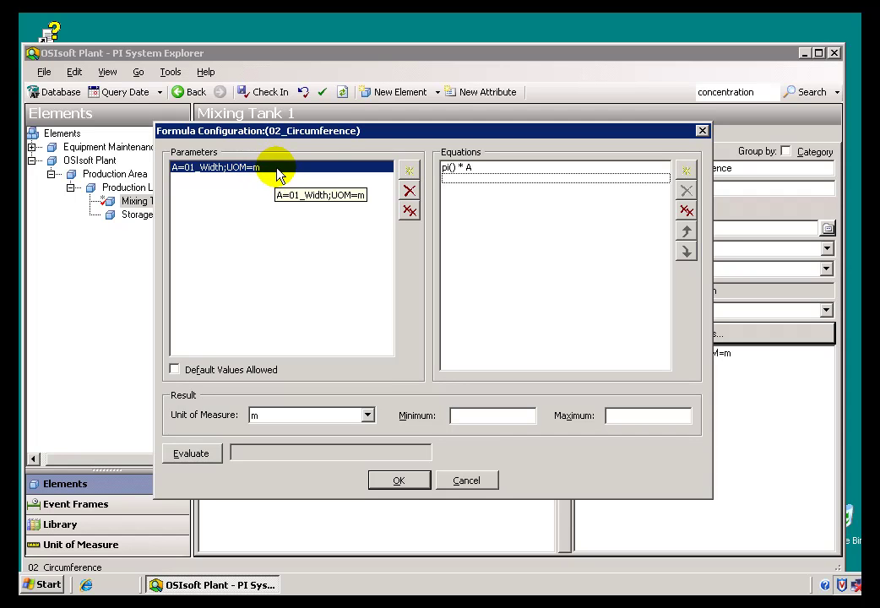
Examine the formula's equation and result unit of measure, and close the formula configuration by accepting it
left_click(461, 172)
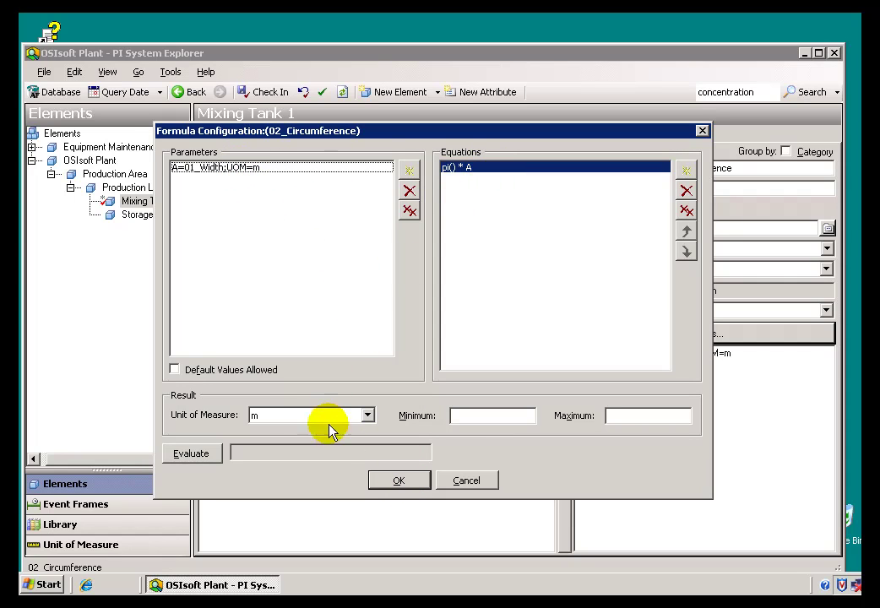
left_click(394, 479)
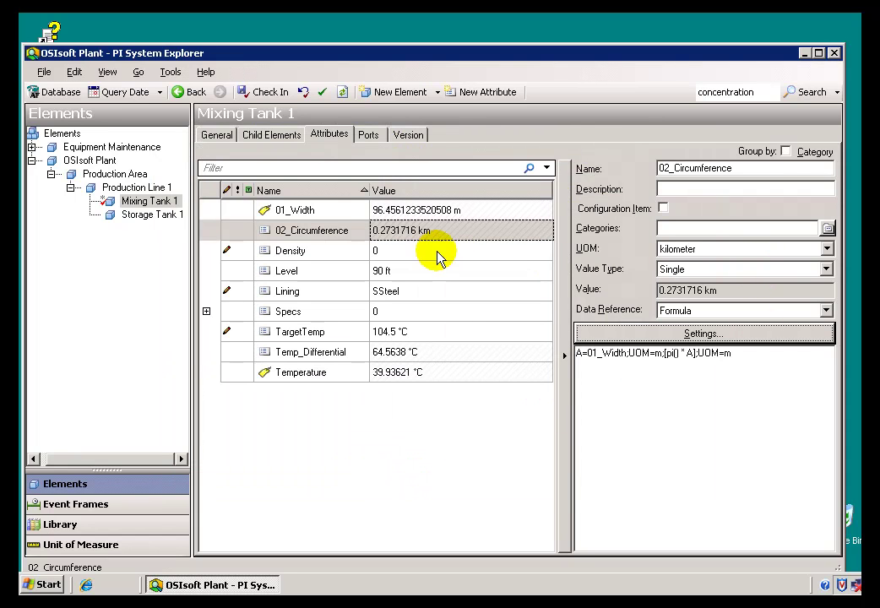
mouse_move(417, 242)
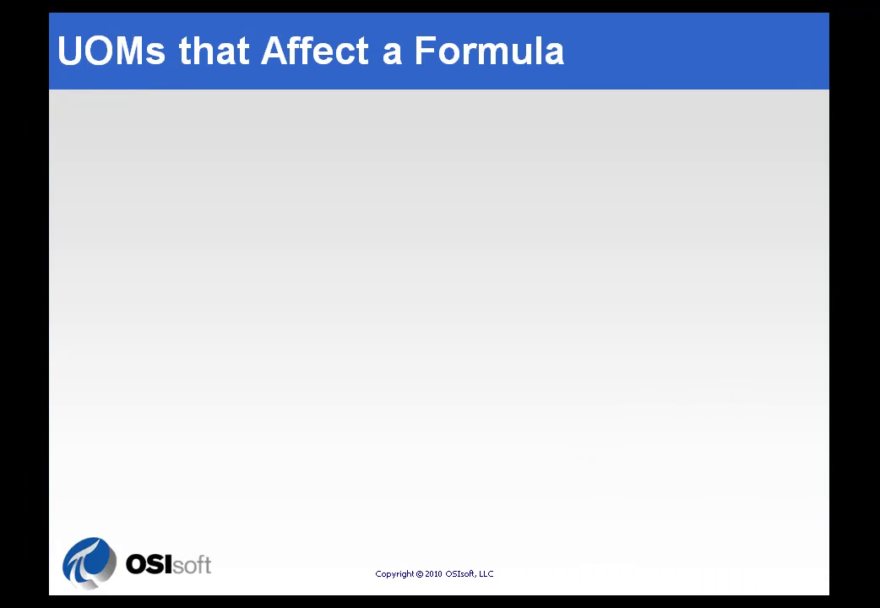
left_click(702, 588)
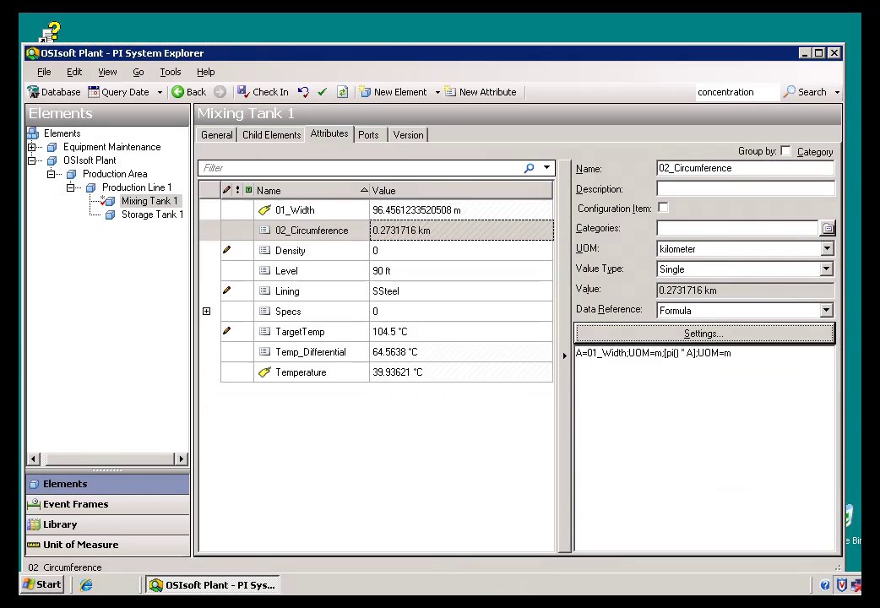
Examine the unit of measure in the PI Point data reference settings of 01_Width, and cancel without changes
left_click(412, 212)
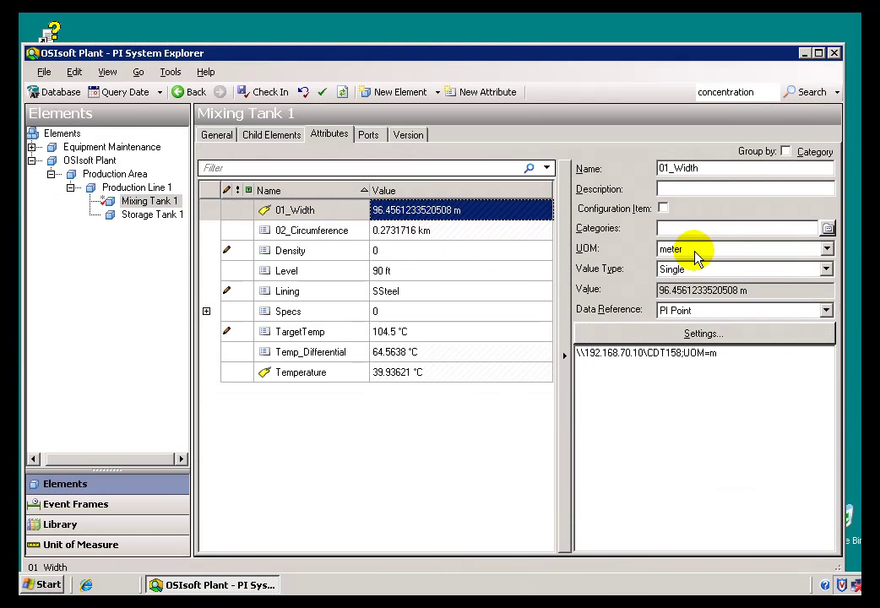
left_click(693, 334)
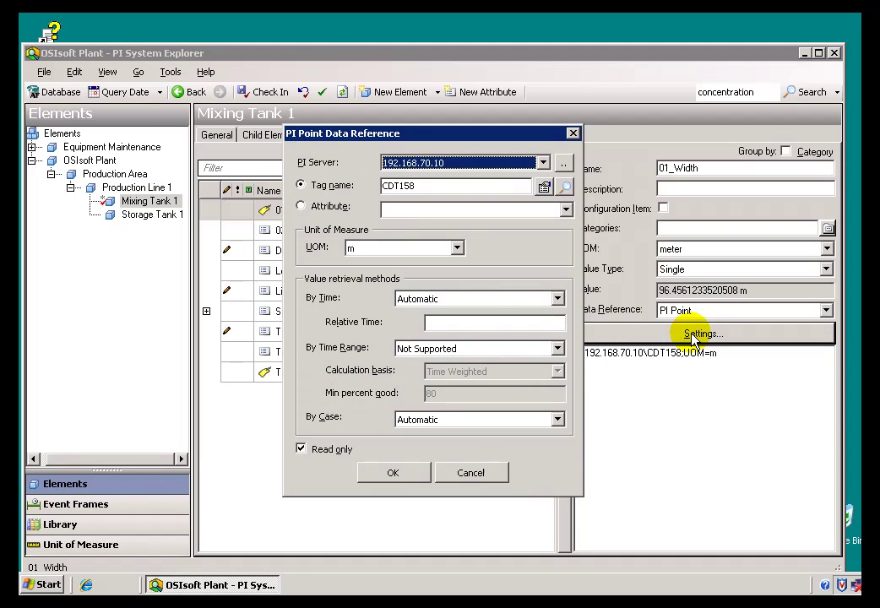
left_click(456, 249)
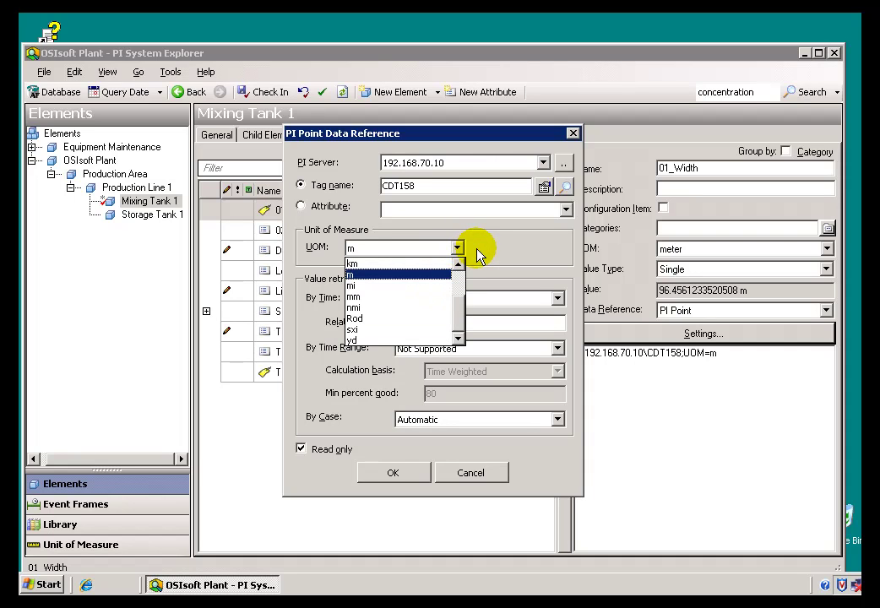
left_click(457, 251)
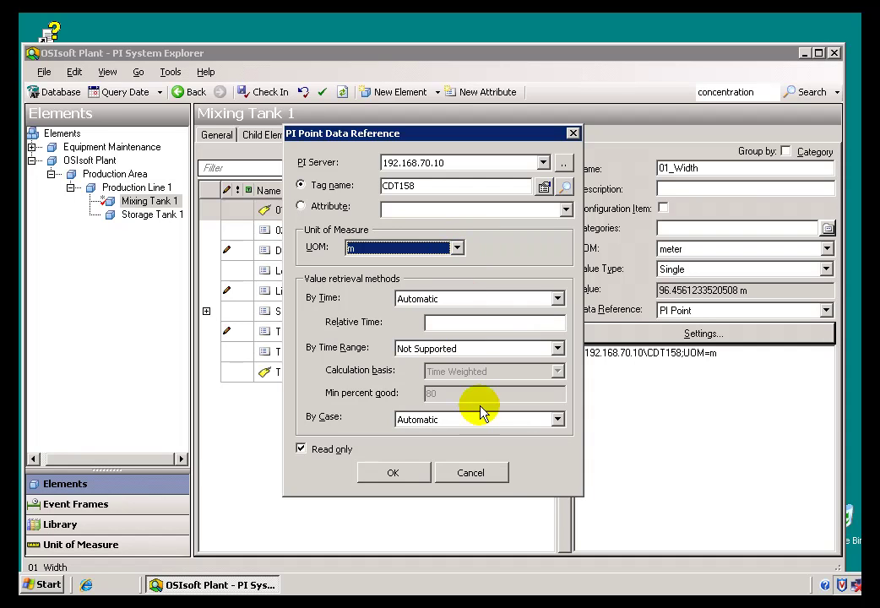
left_click(473, 473)
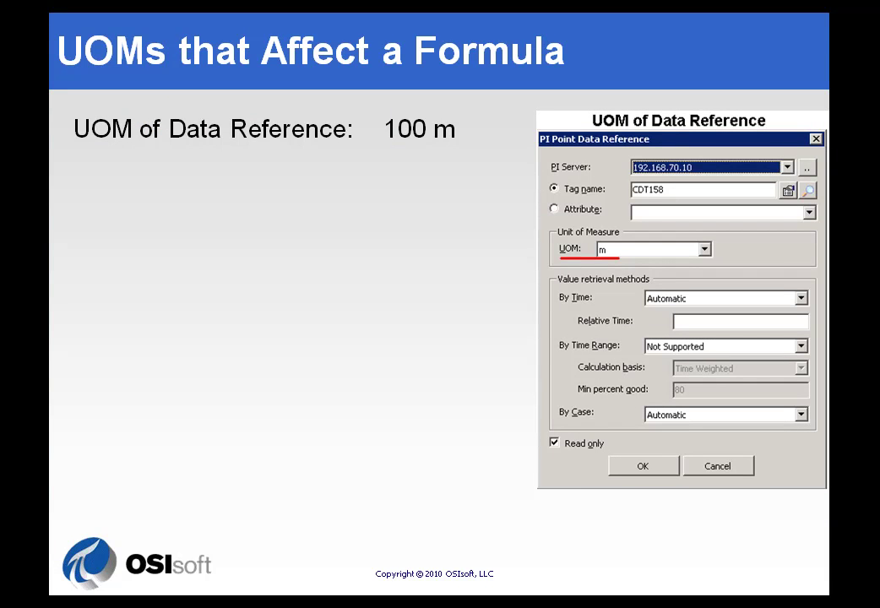
left_click(687, 500)
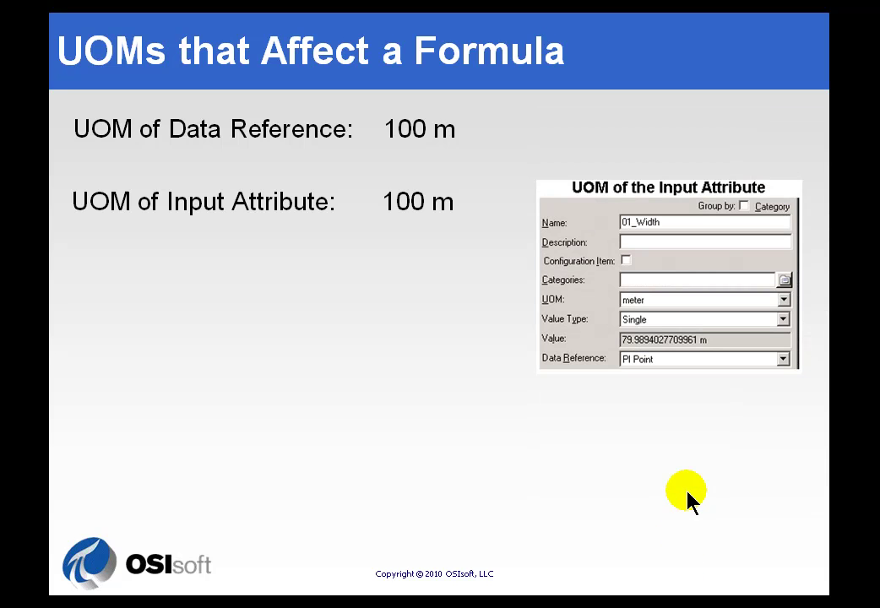
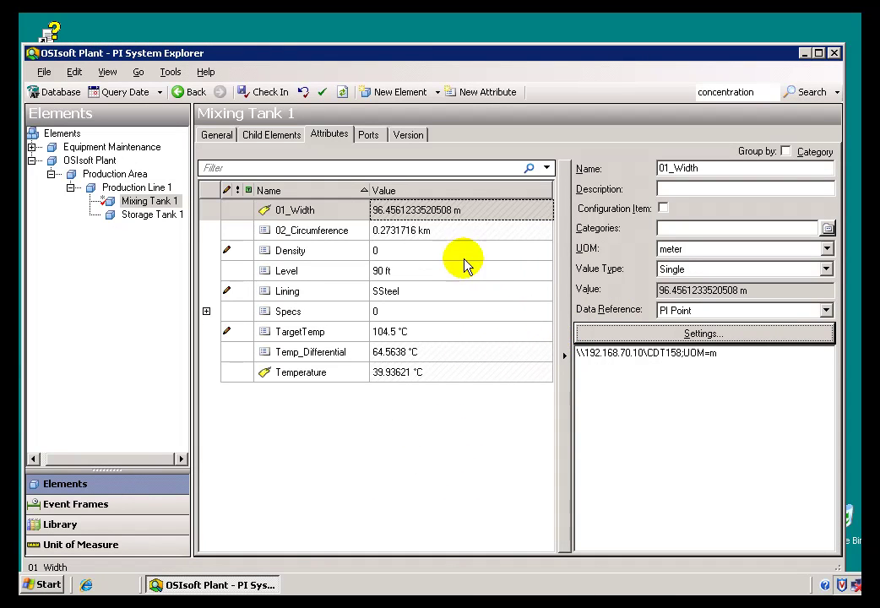
Set the unit of measure of the 02_Circumference attribute to meter and check in the change
mouse_move(431, 220)
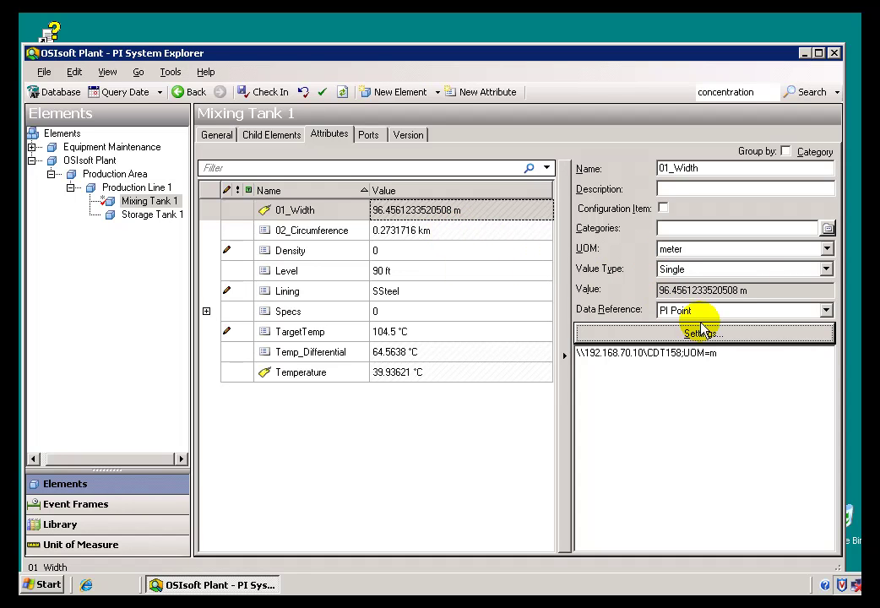
left_click(429, 233)
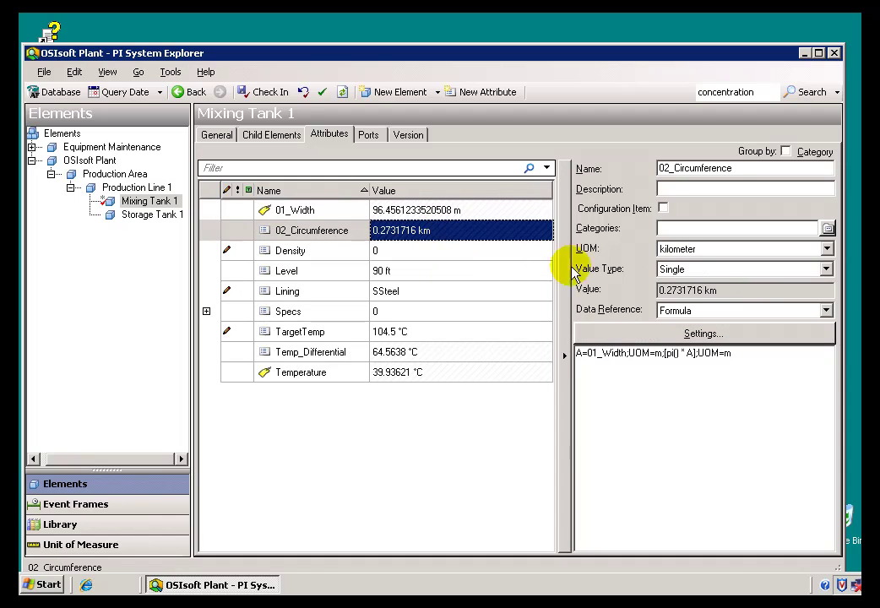
left_click(827, 249)
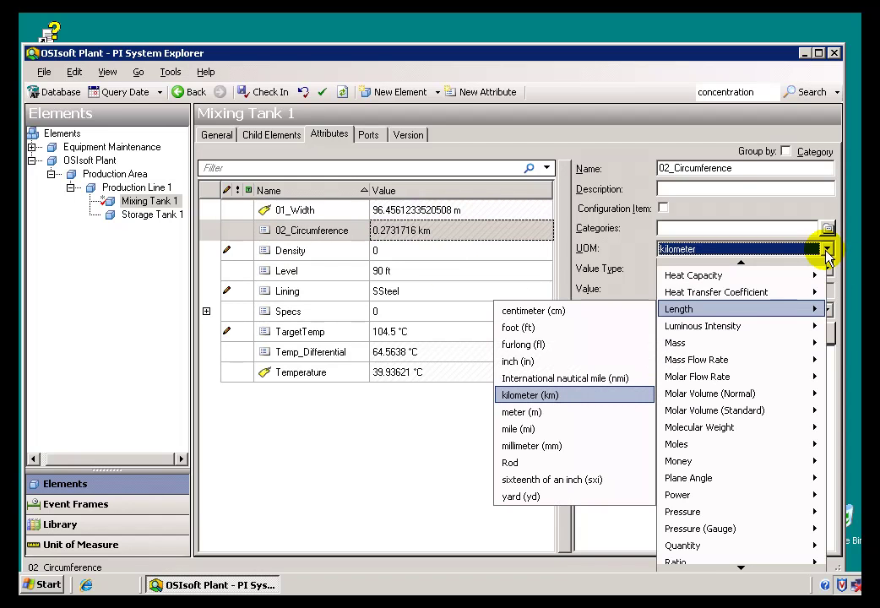
left_click(553, 412)
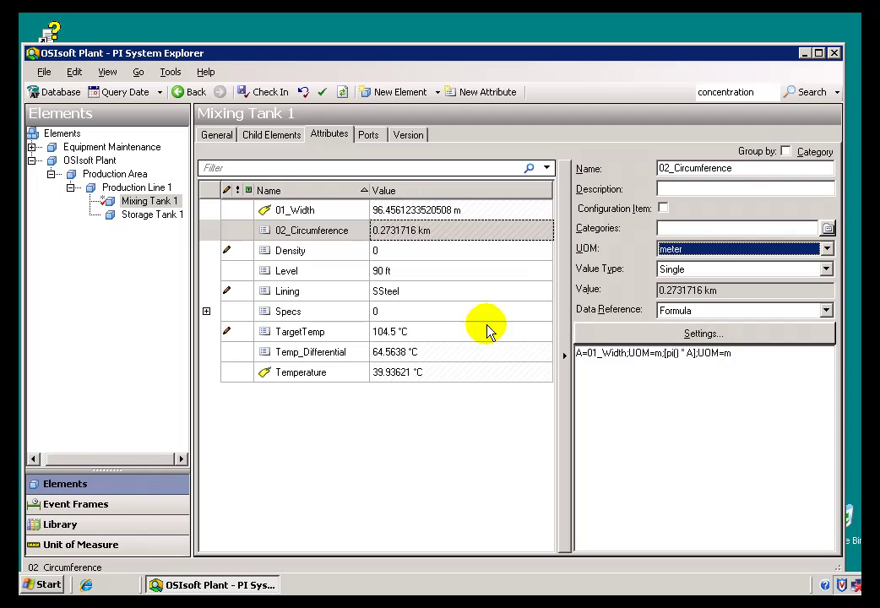
left_click(279, 92)
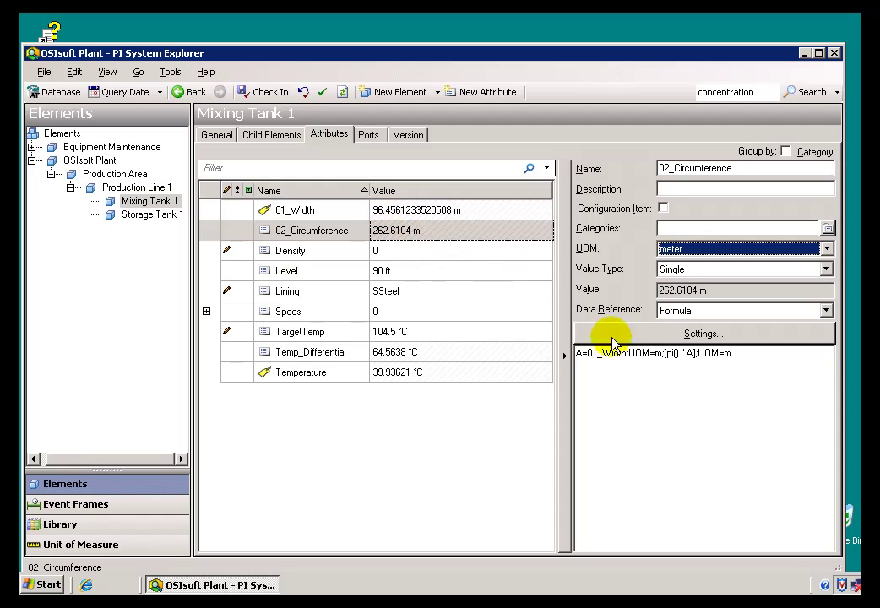
Review the parameter, equation and result unit in the 02_Circumference formula configuration, and cancel the dialog
left_click(686, 337)
left_click(452, 171)
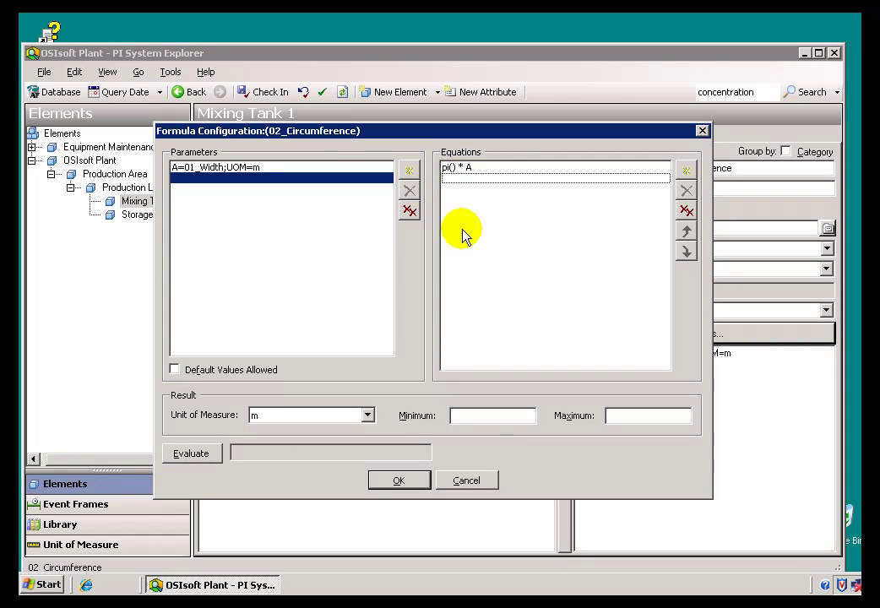
left_click(466, 479)
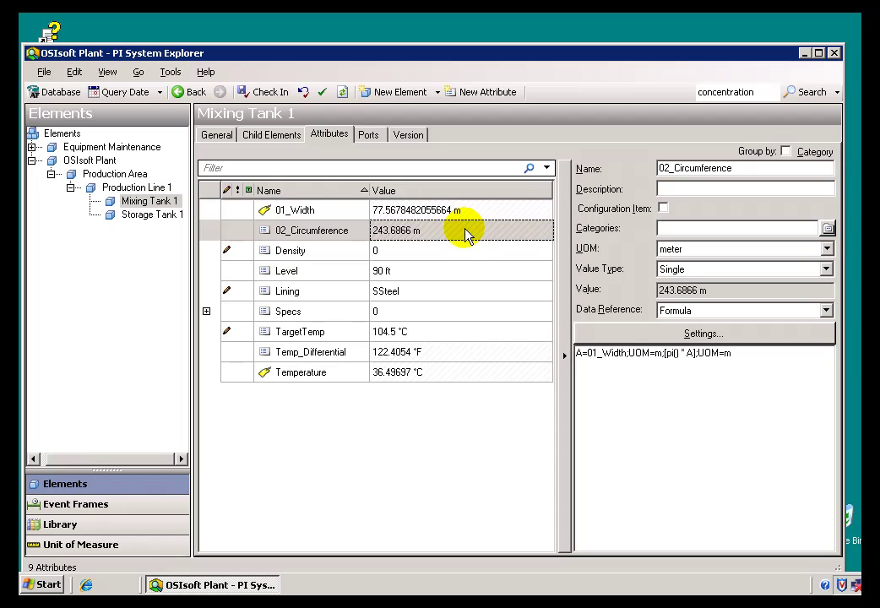
Set the unit of measure of 02_Circumference to kilometer, check in the change, and view the attribute's value
left_click(824, 249)
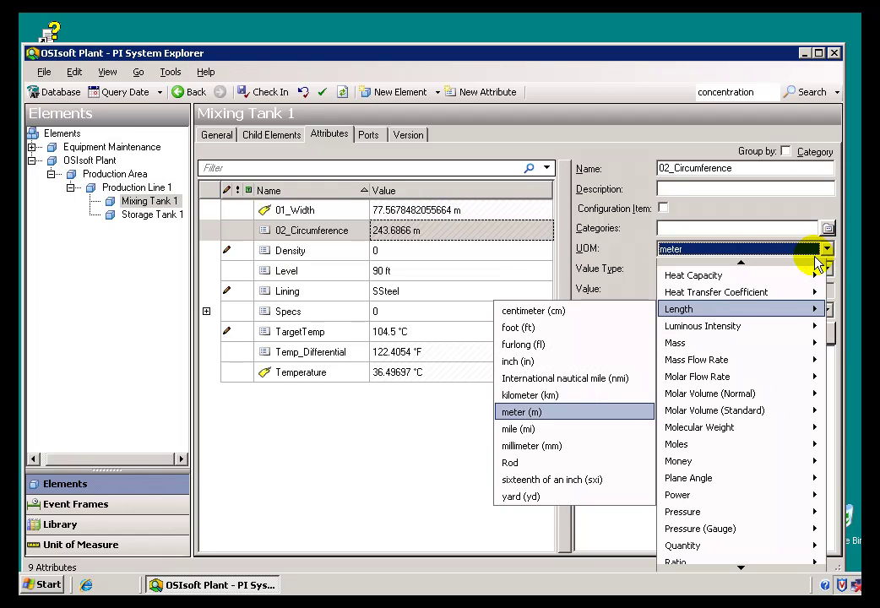
left_click(558, 394)
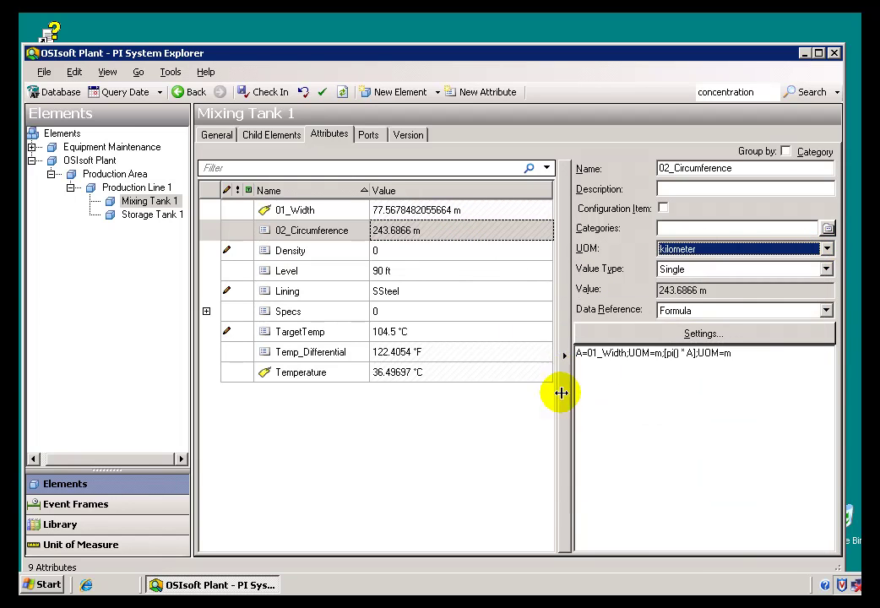
left_click(272, 95)
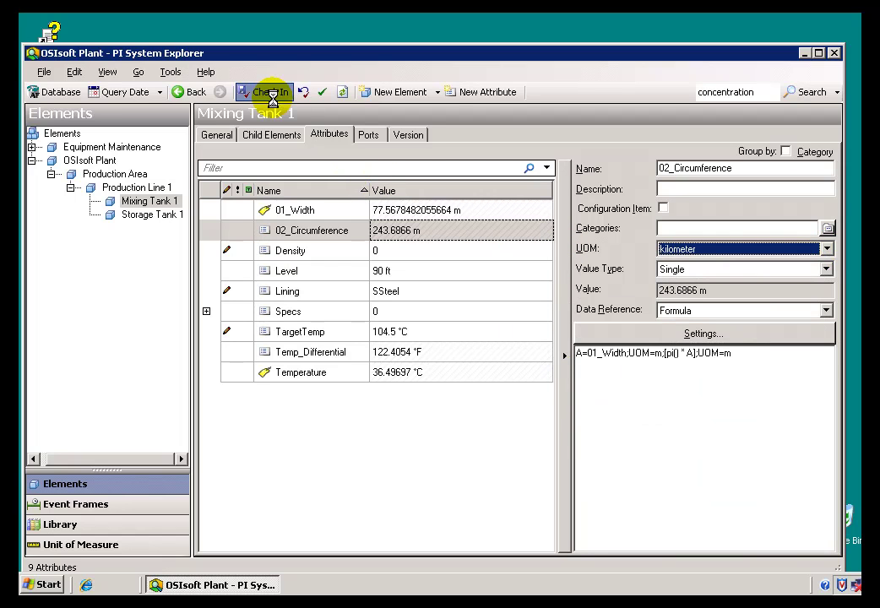
mouse_move(384, 241)
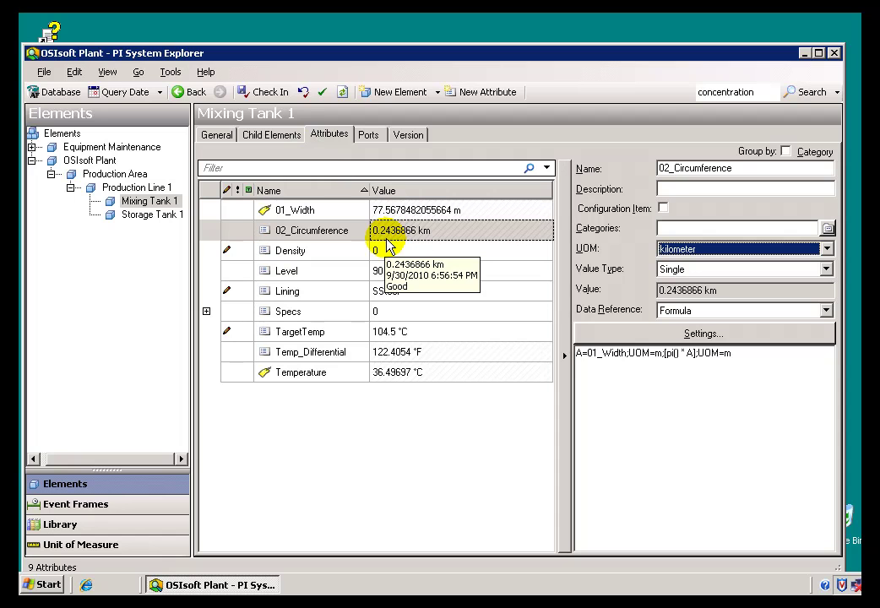
Set the unit of measure of the 02_Circumference attribute to meter and check in the change
left_click(827, 248)
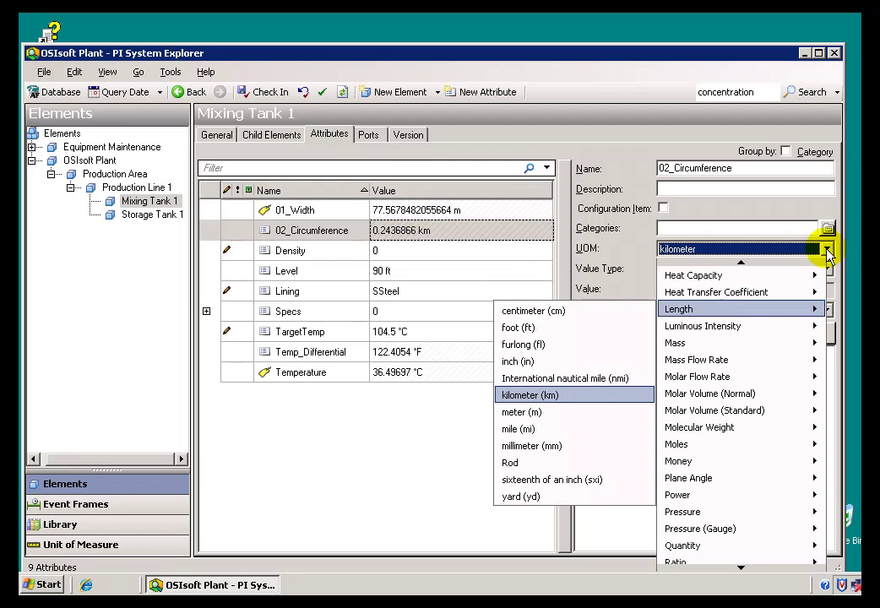
left_click(509, 412)
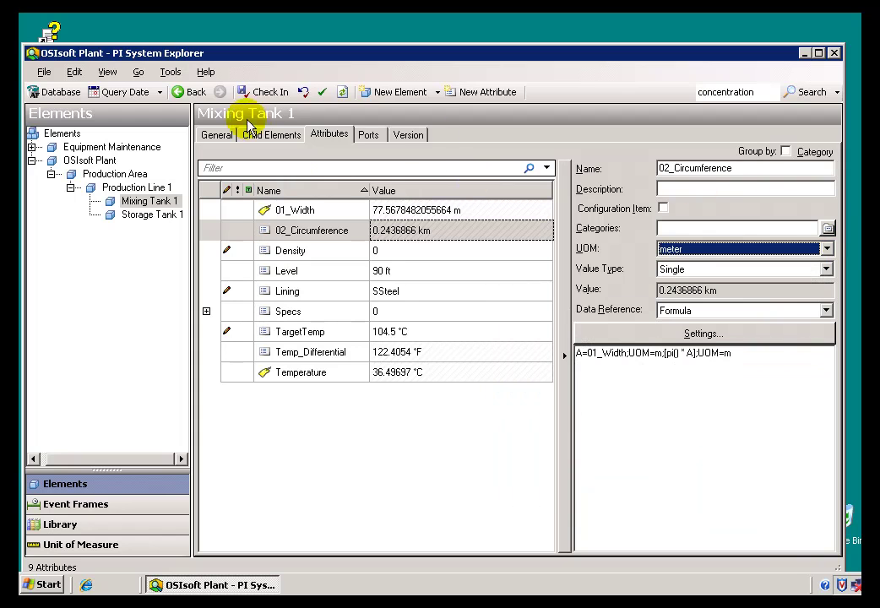
left_click(265, 95)
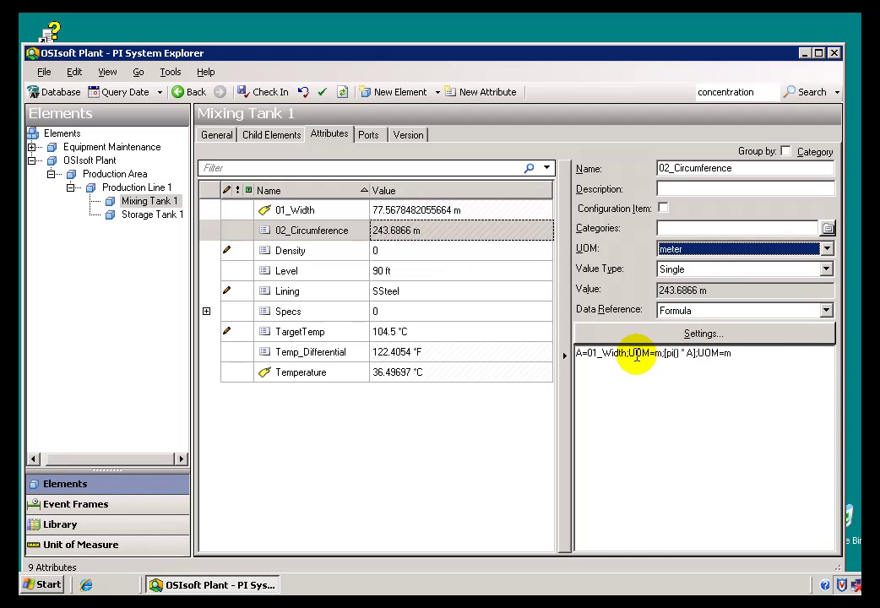
Inspect the units in the 02_Circumference formula string and formula configuration, and cancel the dialog
left_click(744, 355)
left_click_drag(744, 354, 631, 344)
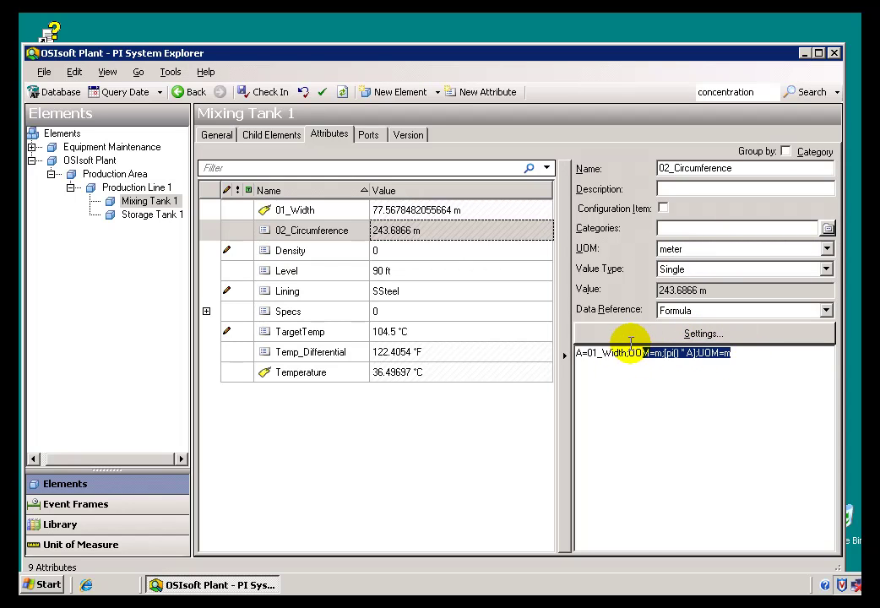
left_click(753, 358)
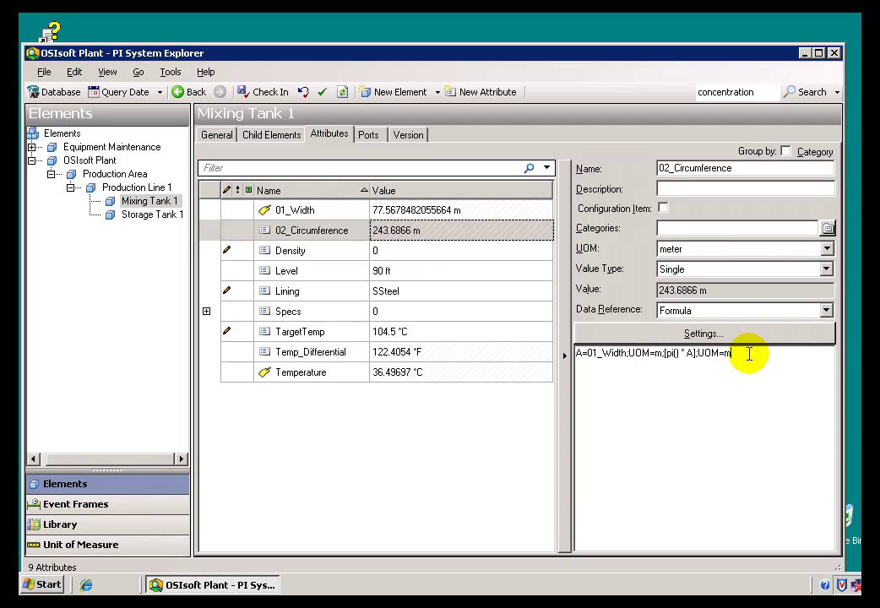
left_click(702, 334)
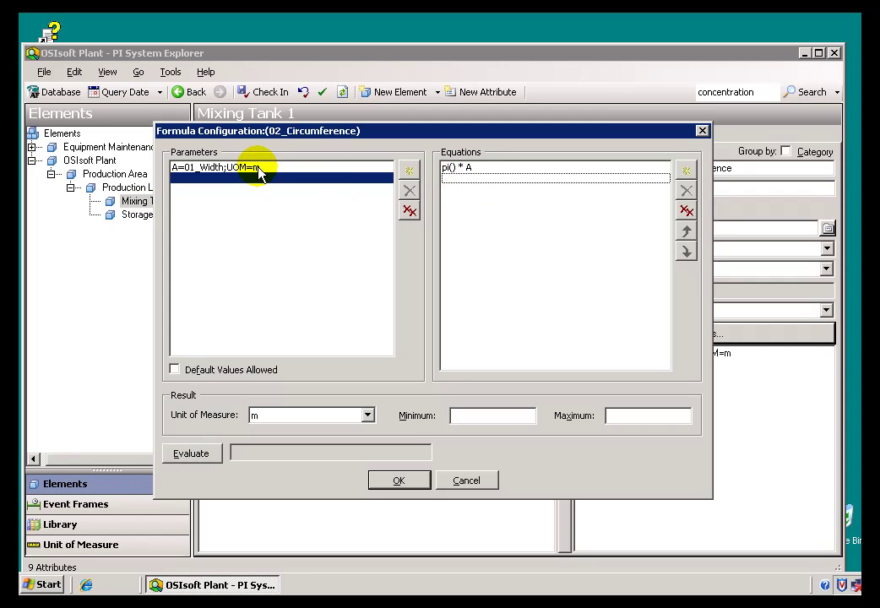
left_click(462, 479)
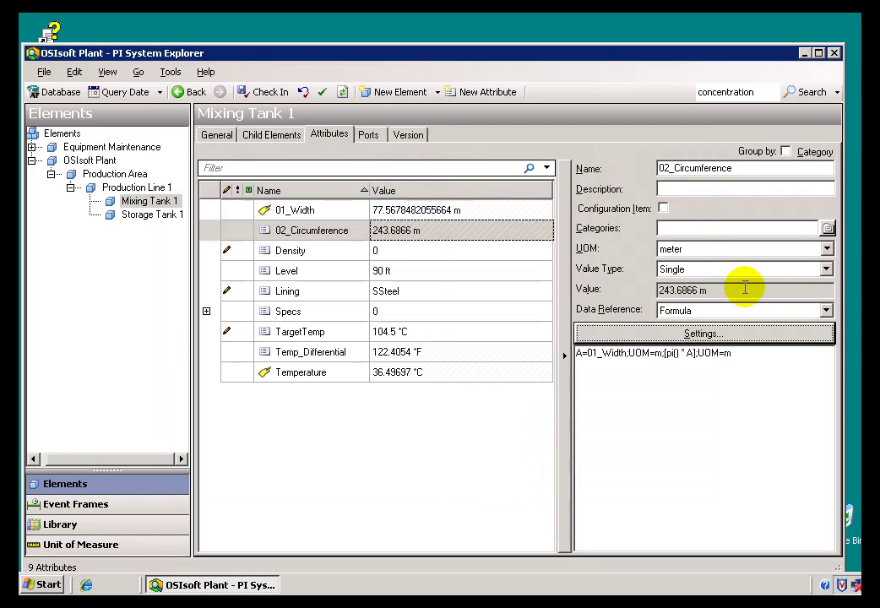
Compare the unit of measure and value of the 01_Width attribute with those of 02_Circumference
left_click(403, 210)
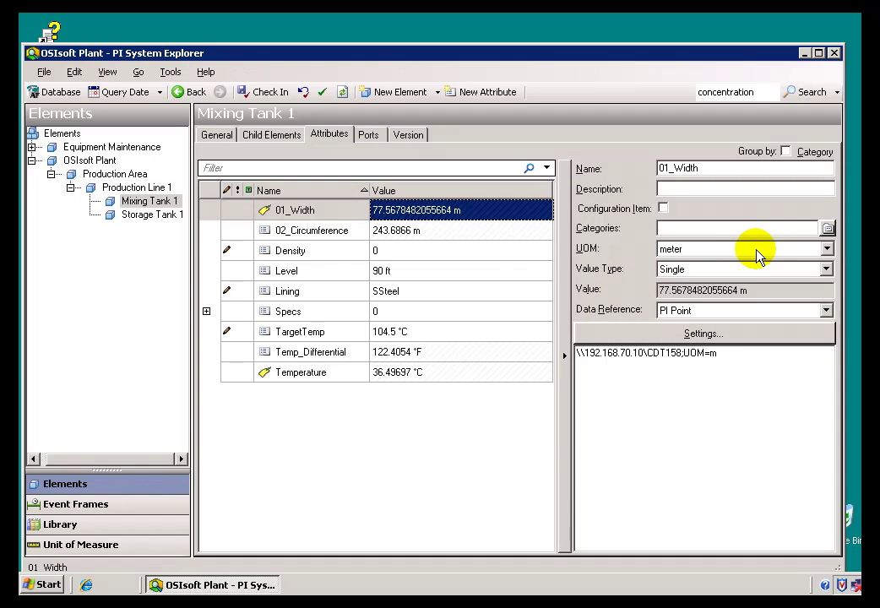
left_click(409, 231)
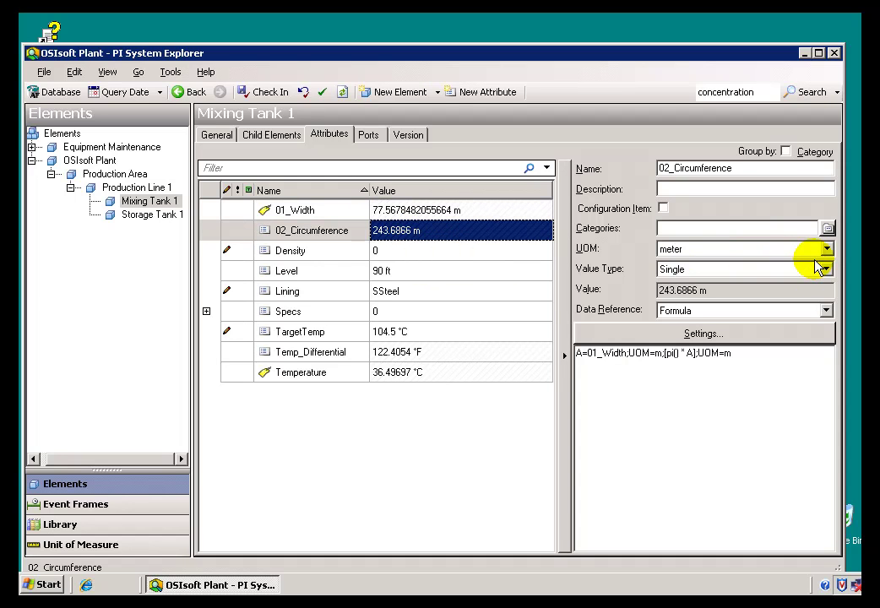
mouse_move(448, 216)
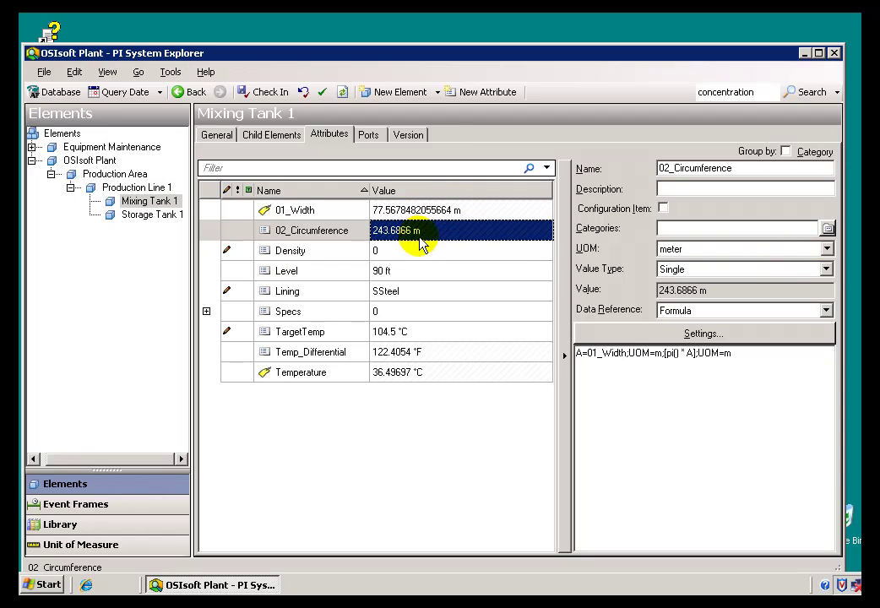
Set the unit of measure of parameter A (01_Width) to km in the 02_Circumference formula configuration
left_click(675, 334)
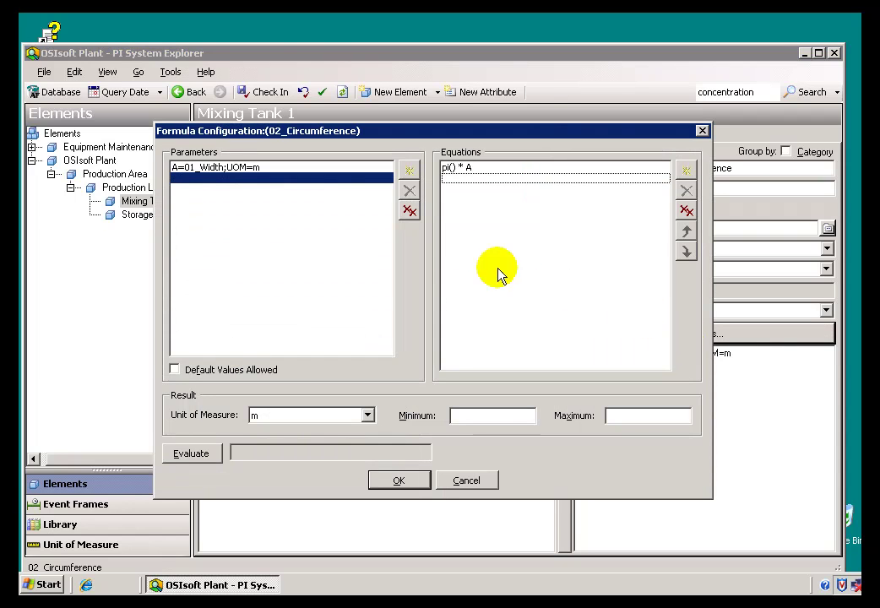
left_click(269, 168)
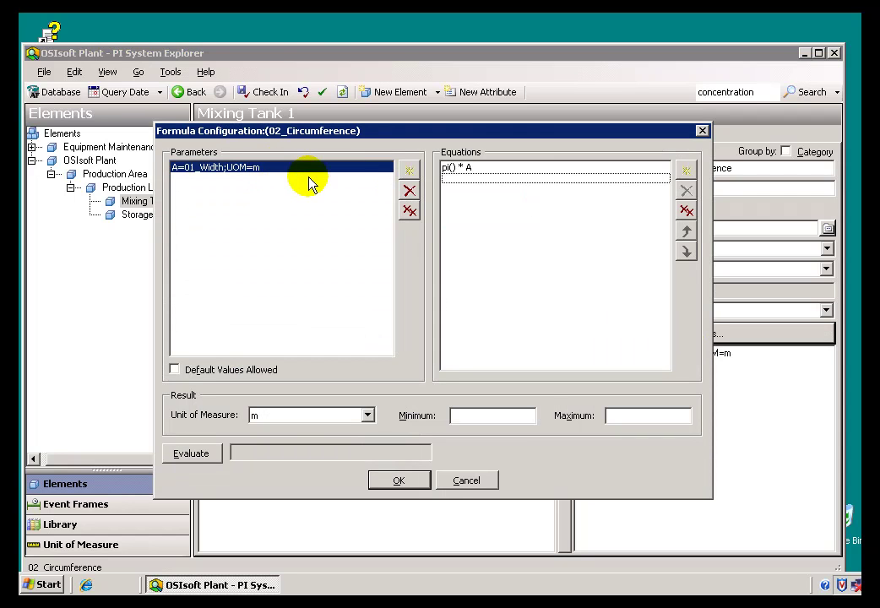
double_click(256, 169)
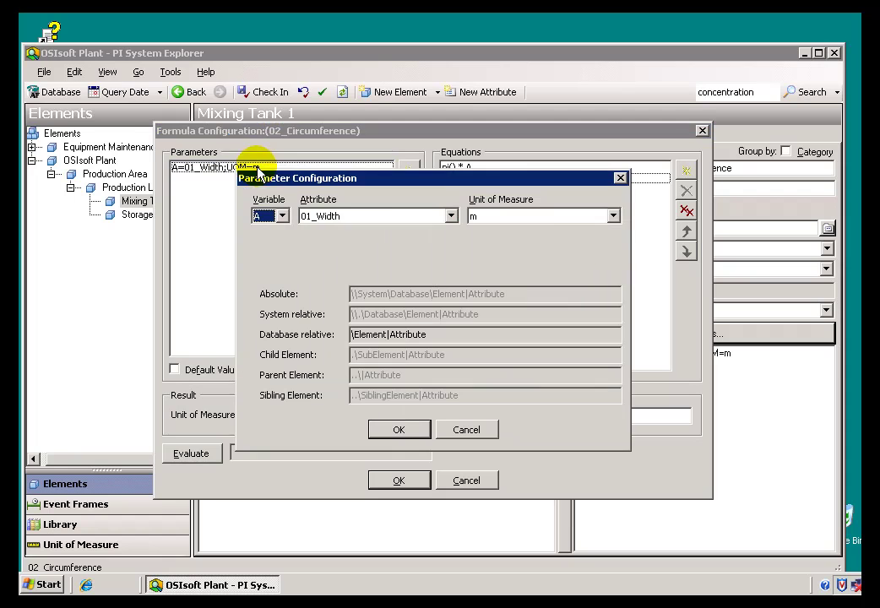
left_click(526, 217)
left_click(483, 233)
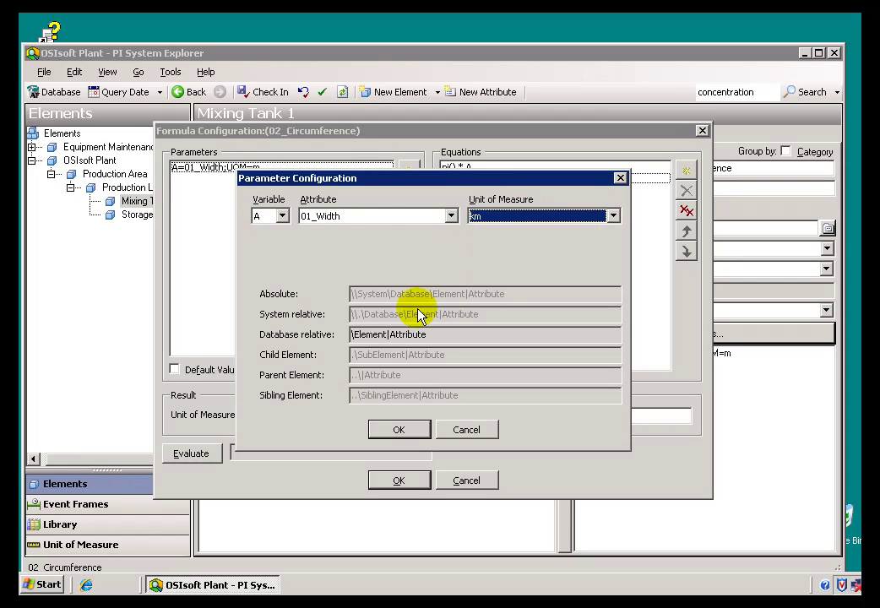
left_click(399, 429)
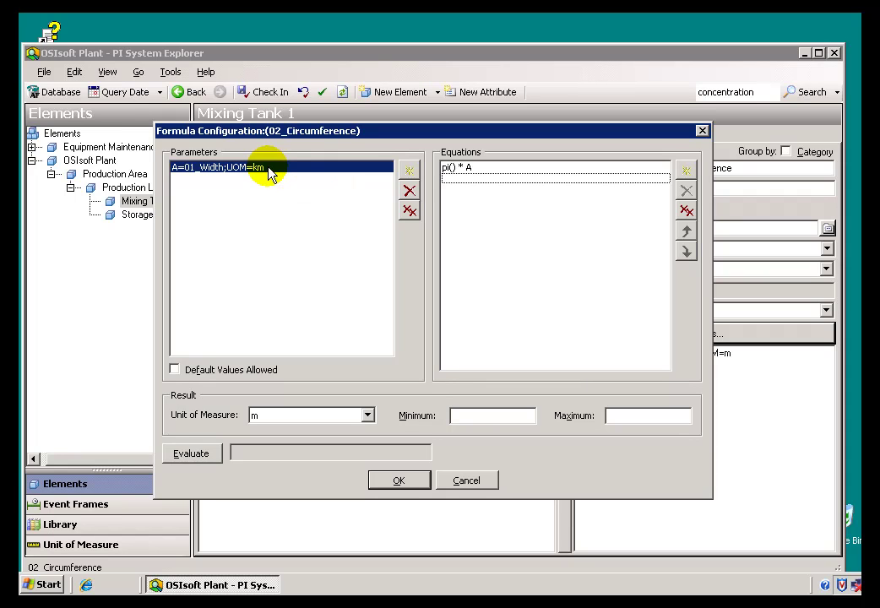
Set the formula's result unit of measure to km, evaluate the equation pi() * A, and accept the configuration
left_click(462, 171)
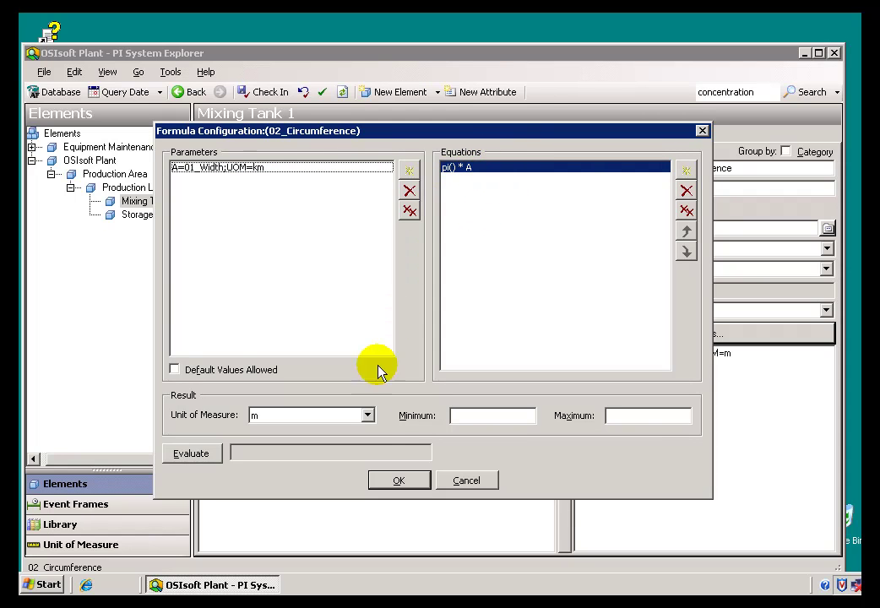
left_click(368, 416)
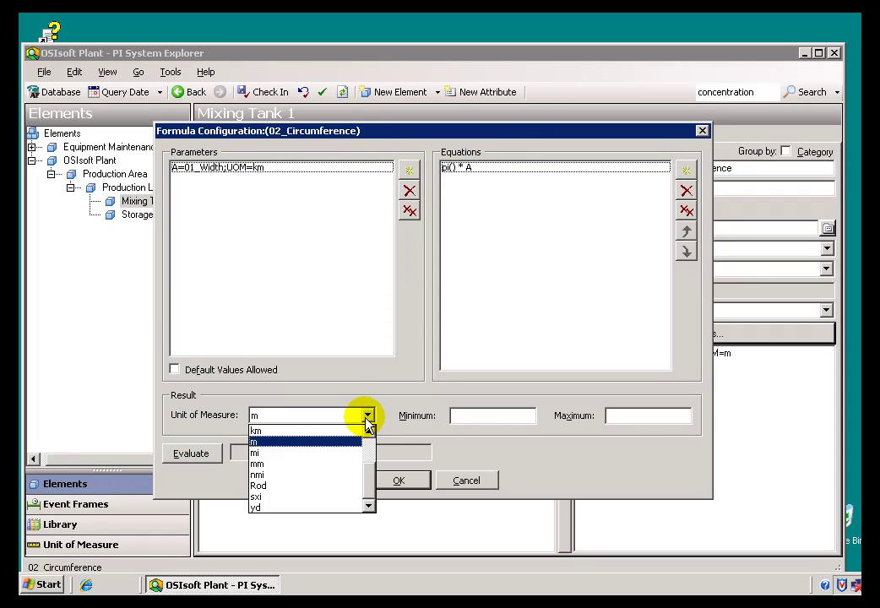
left_click(270, 430)
left_click(194, 456)
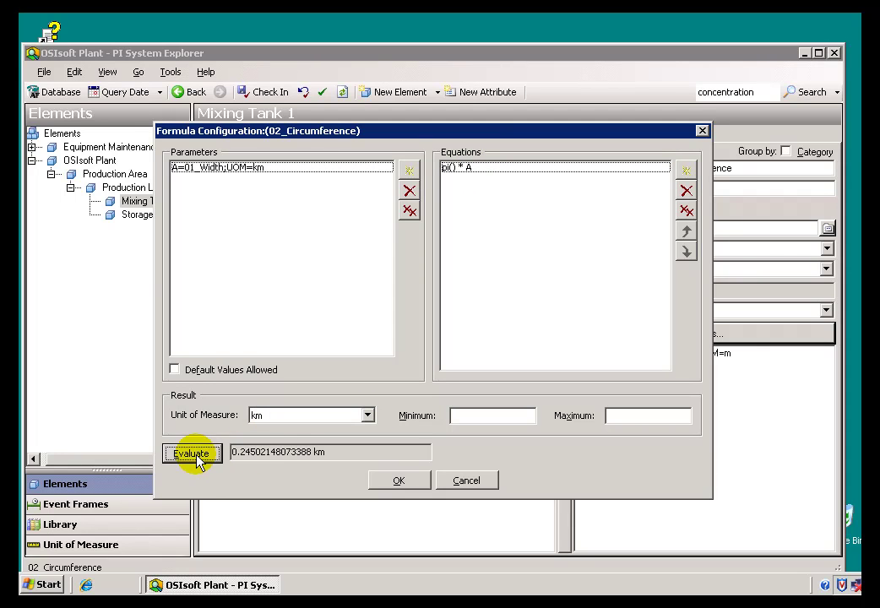
left_click_drag(338, 456, 230, 458)
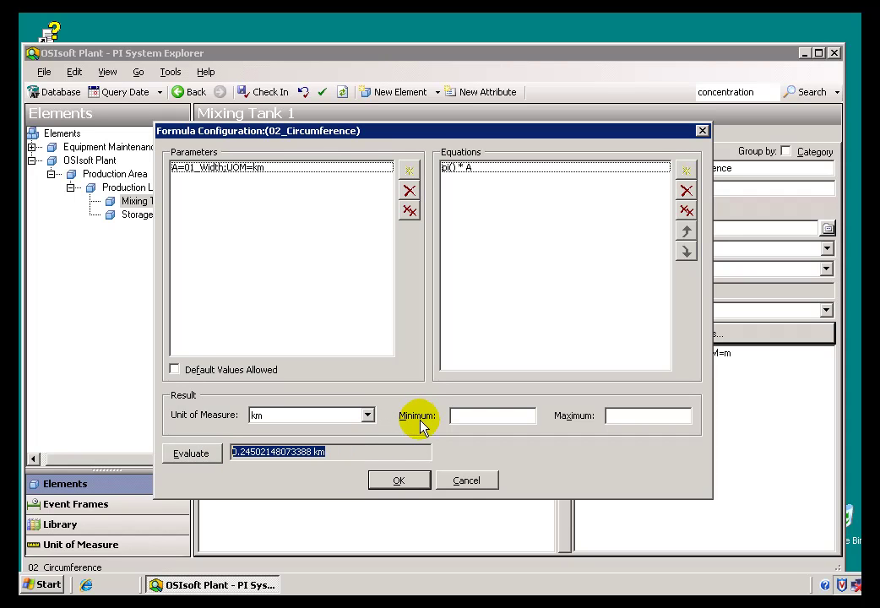
left_click(395, 483)
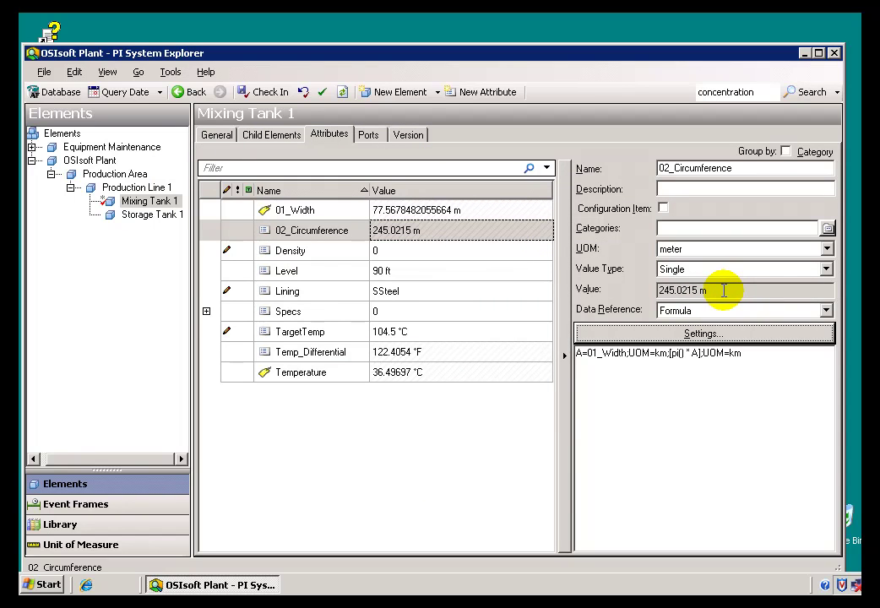
Change the 02_Circumference attribute's unit of measure to kilometer and check in the change together with the edited formula
left_click(826, 251)
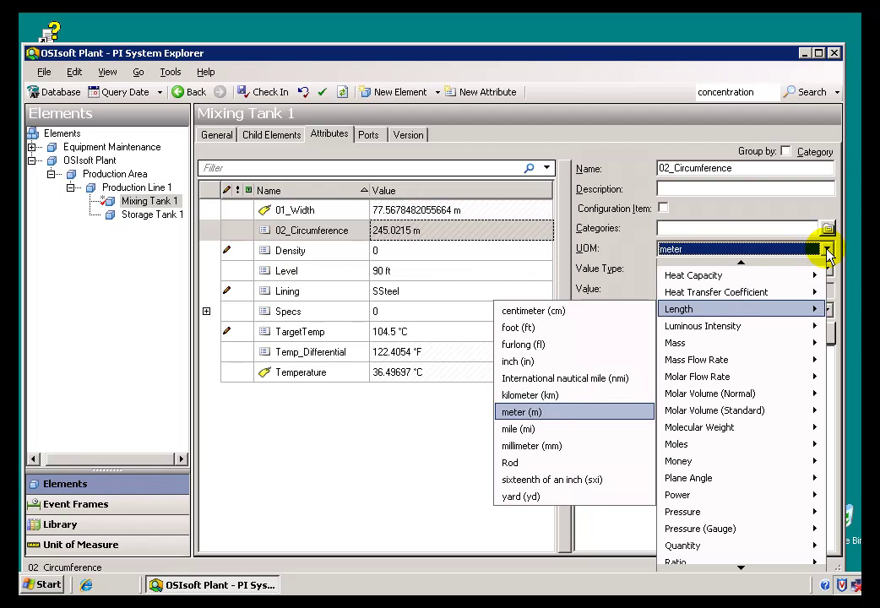
left_click(524, 397)
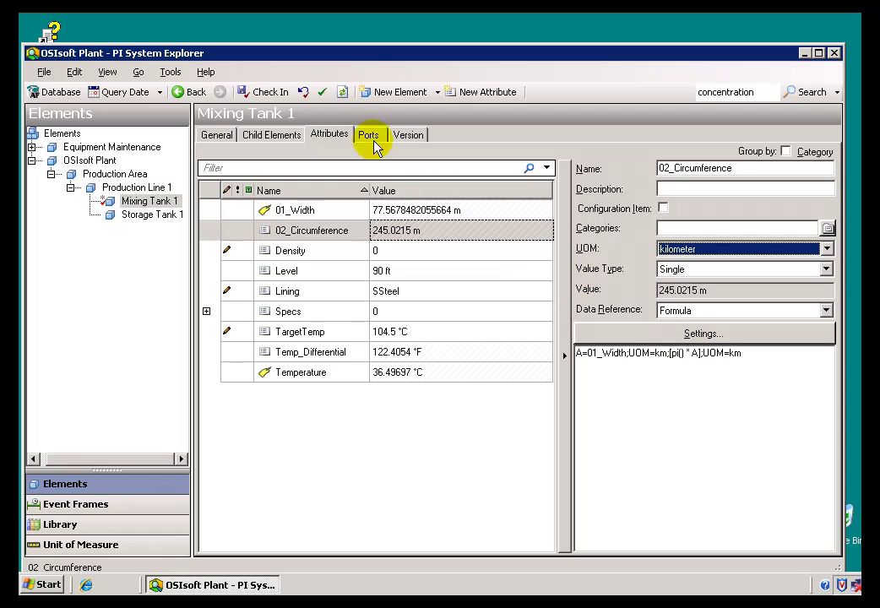
left_click(279, 92)
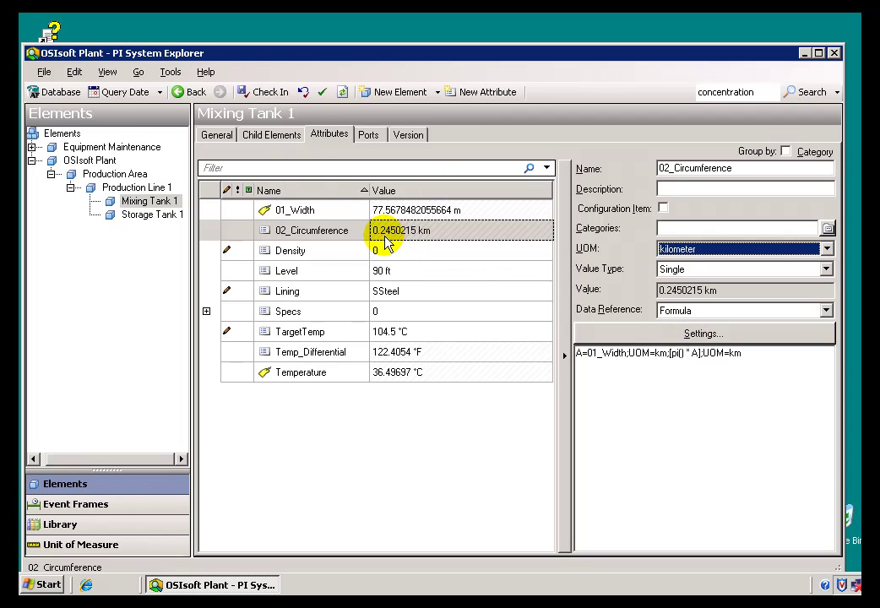
Review the parameter, result and attribute units of 02_Circumference in its formula string and formula configuration, and close the dialog
mouse_move(391, 236)
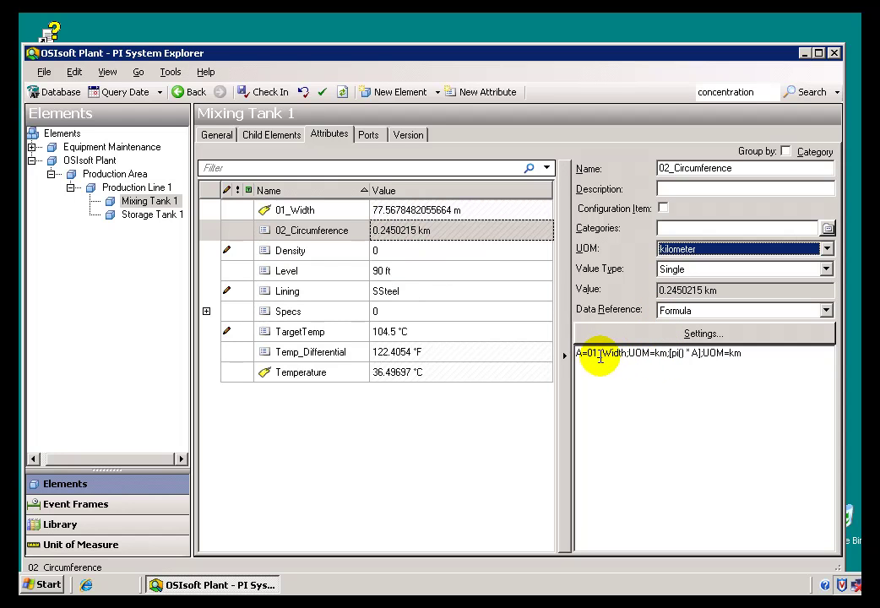
left_click_drag(629, 355, 668, 355)
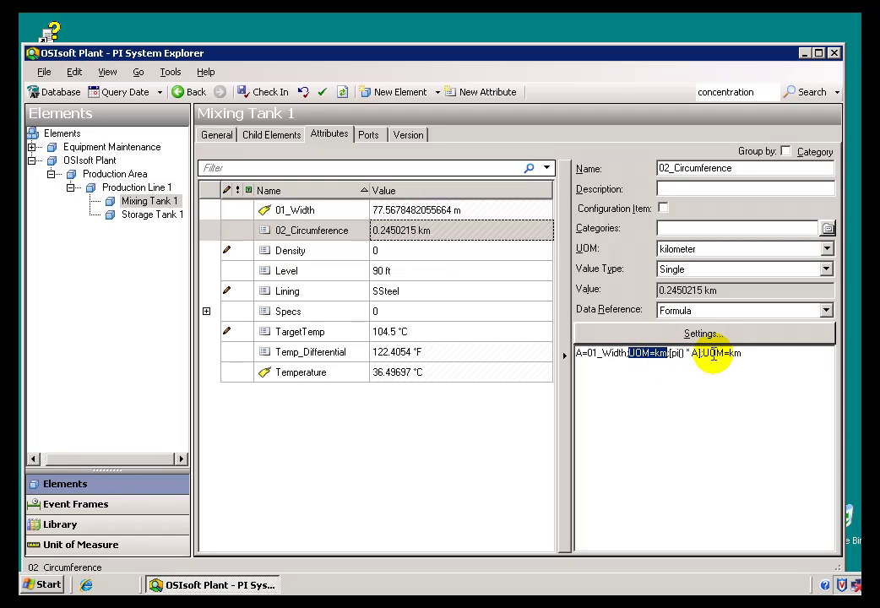
left_click_drag(704, 355, 740, 355)
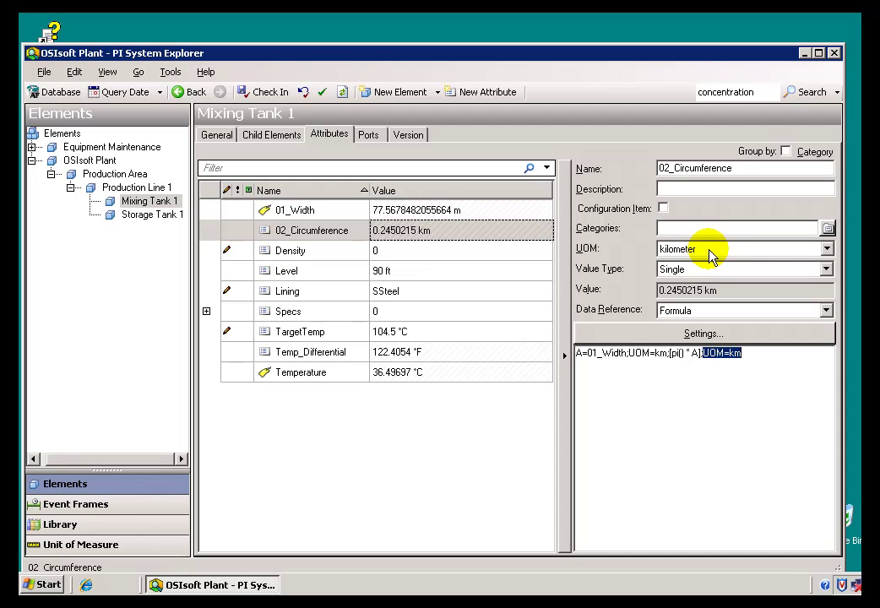
left_click(391, 232)
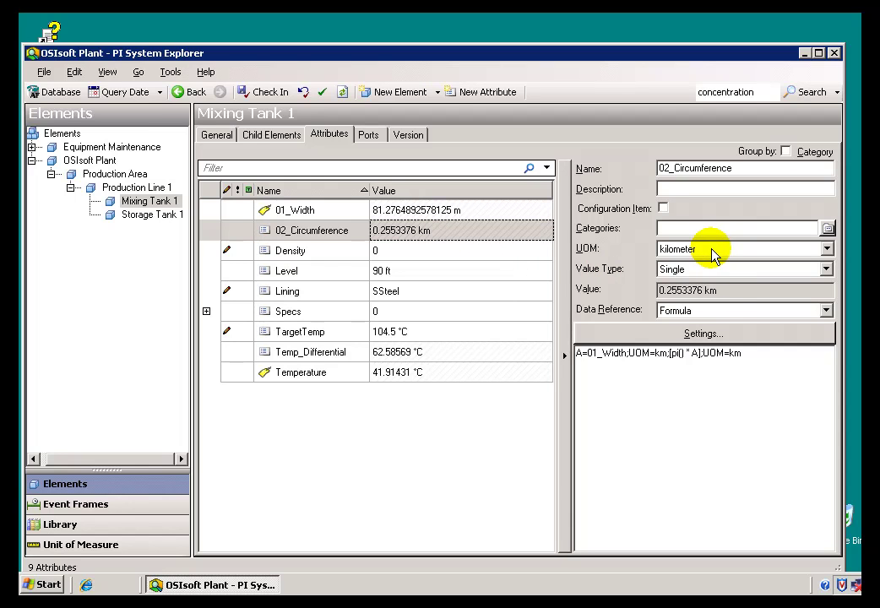
left_click(703, 335)
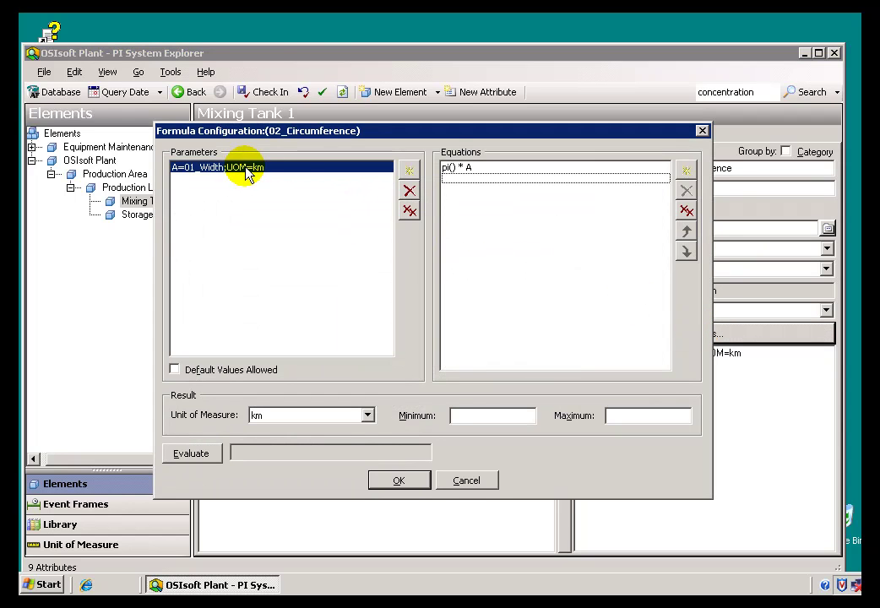
left_click(468, 170)
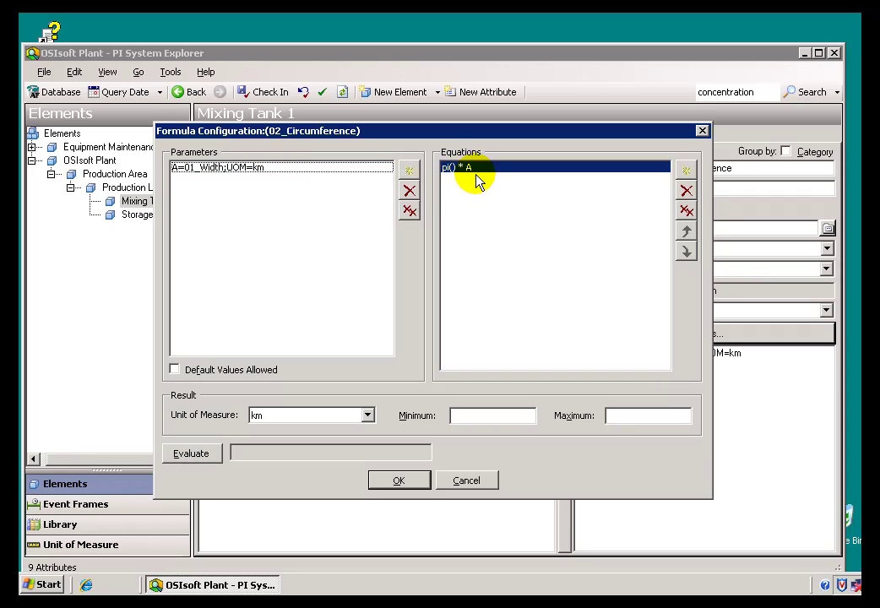
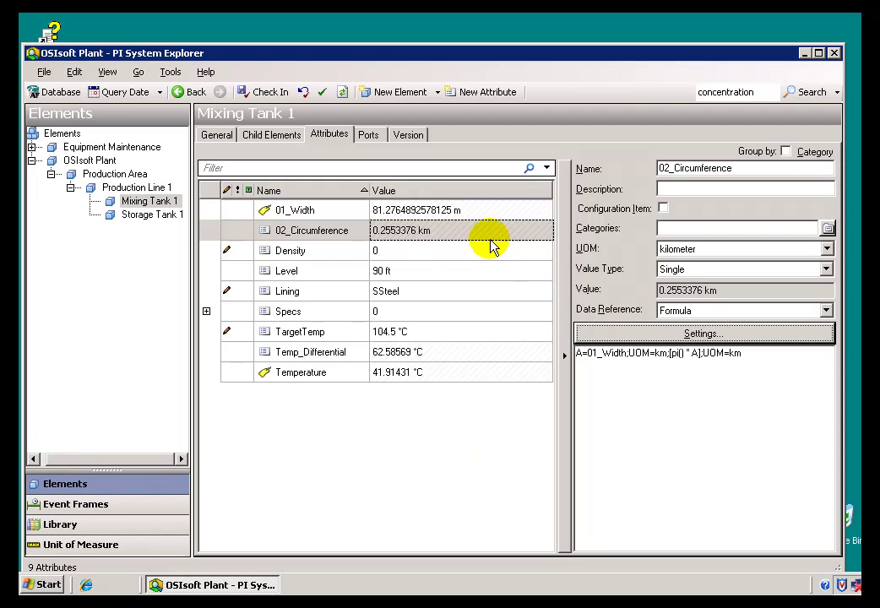
mouse_move(476, 241)
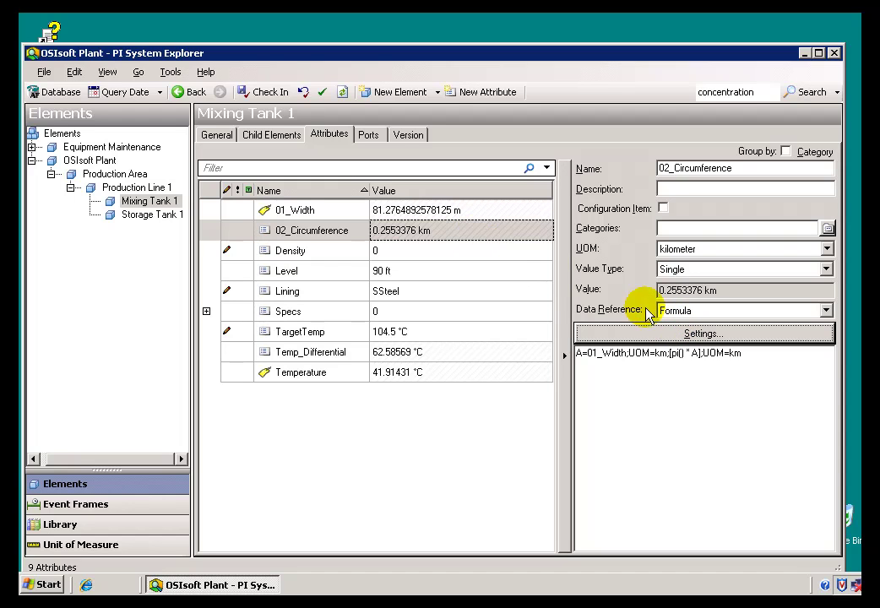
Set the result unit of measure to m in the 02_Circumference formula configuration
left_click(682, 338)
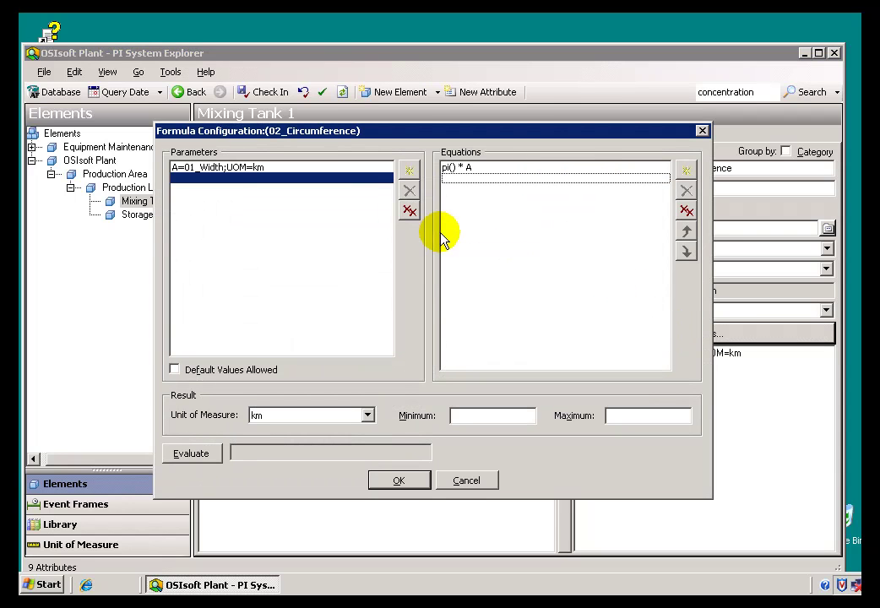
left_click(473, 173)
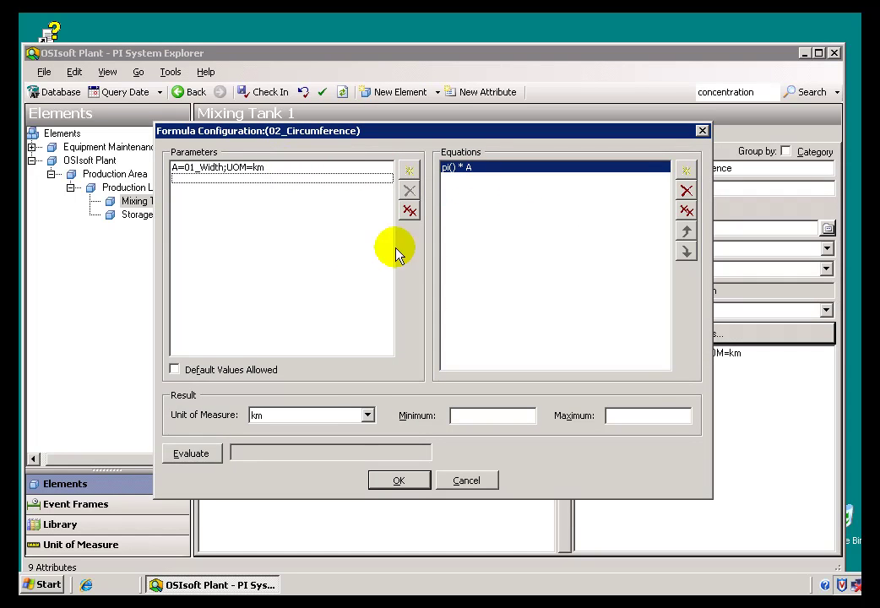
left_click(368, 417)
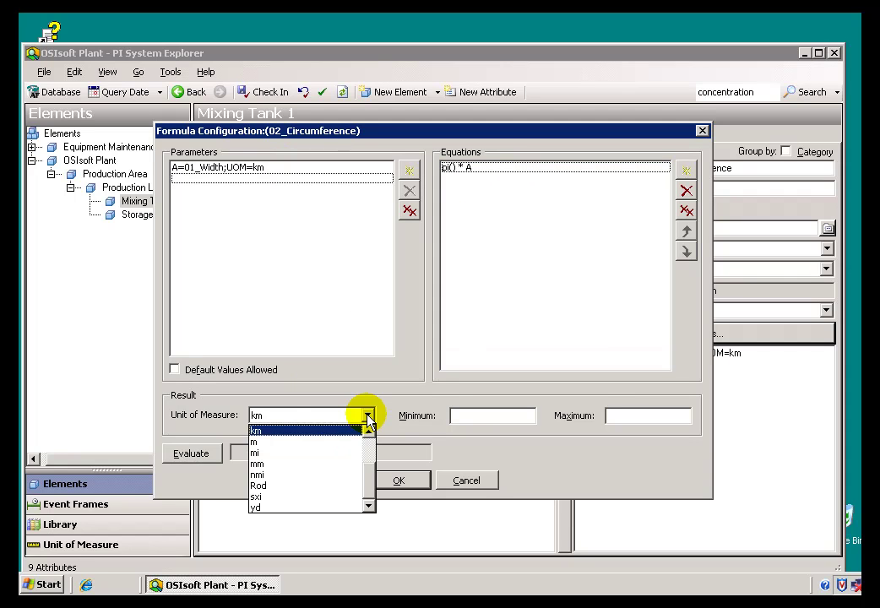
left_click(272, 443)
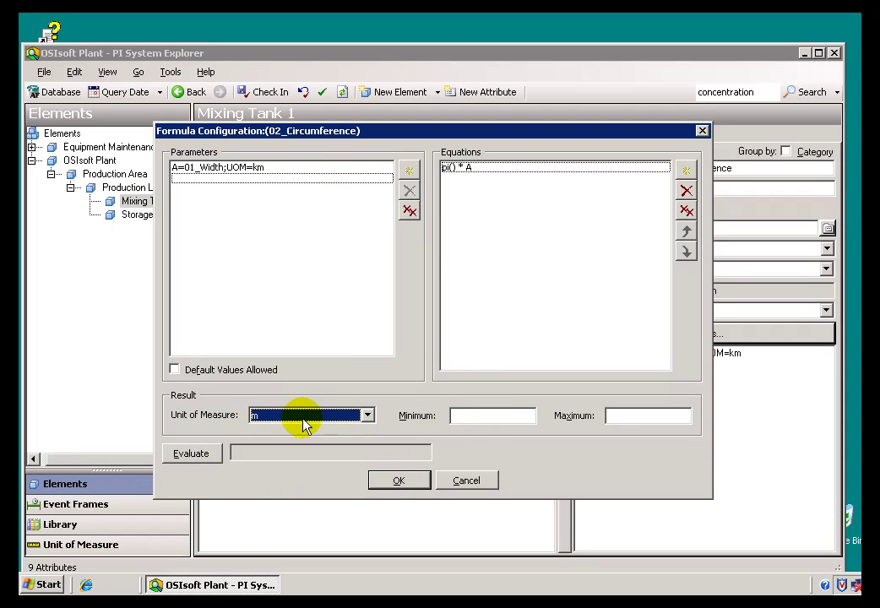
Accept the 02_Circumference formula configuration with the result unit m, check in the change, and inspect the attribute's value
left_click(393, 478)
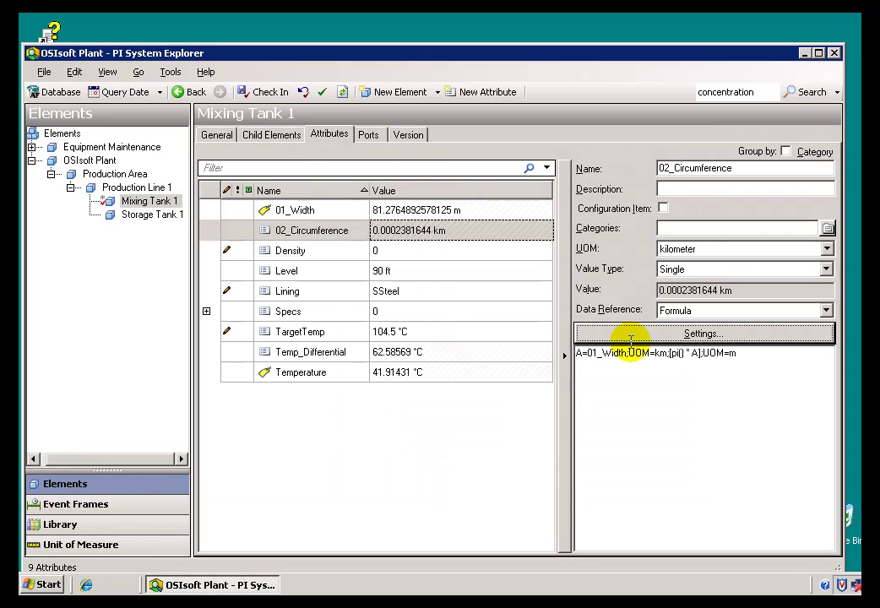
left_click(266, 95)
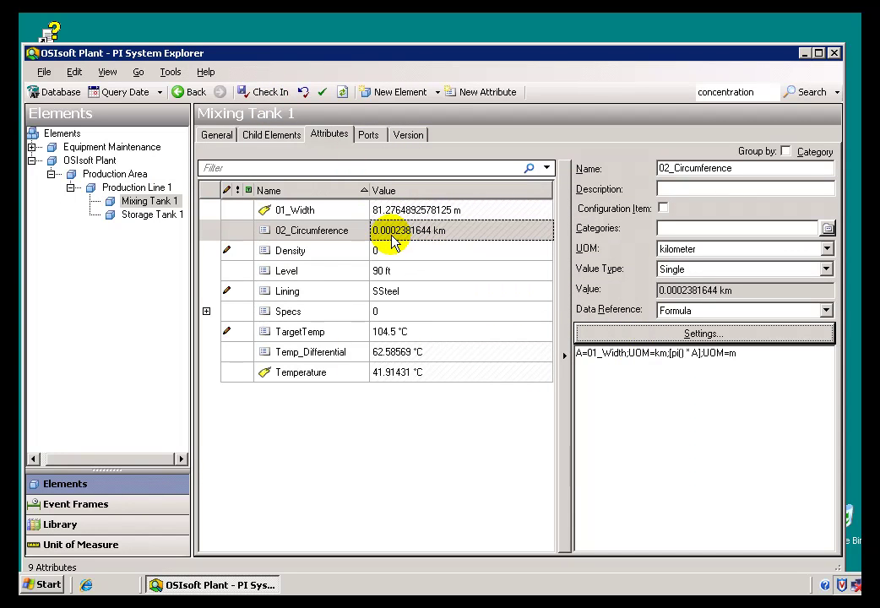
mouse_move(394, 241)
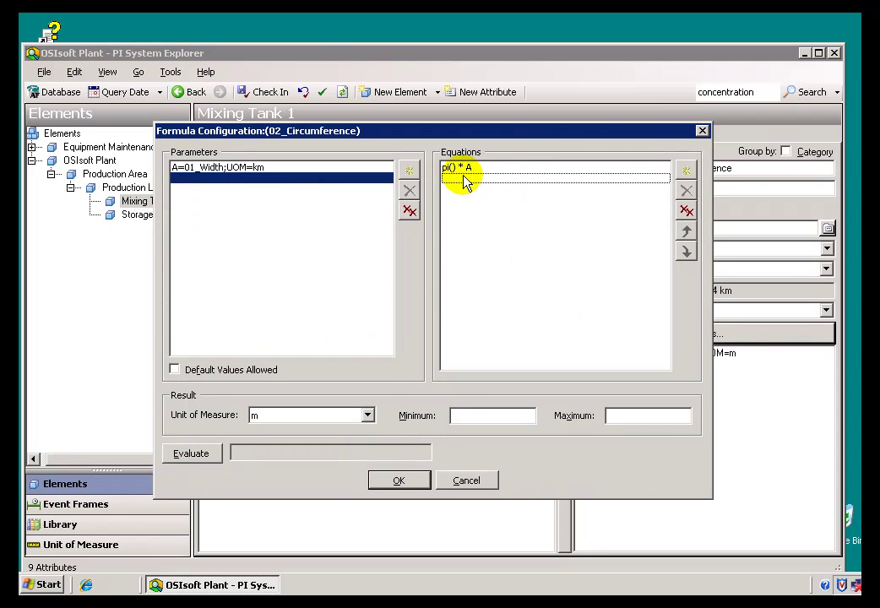
Set the result unit of measure back to km in the 02_Circumference formula configuration and accept it
left_click(461, 178)
left_click(367, 415)
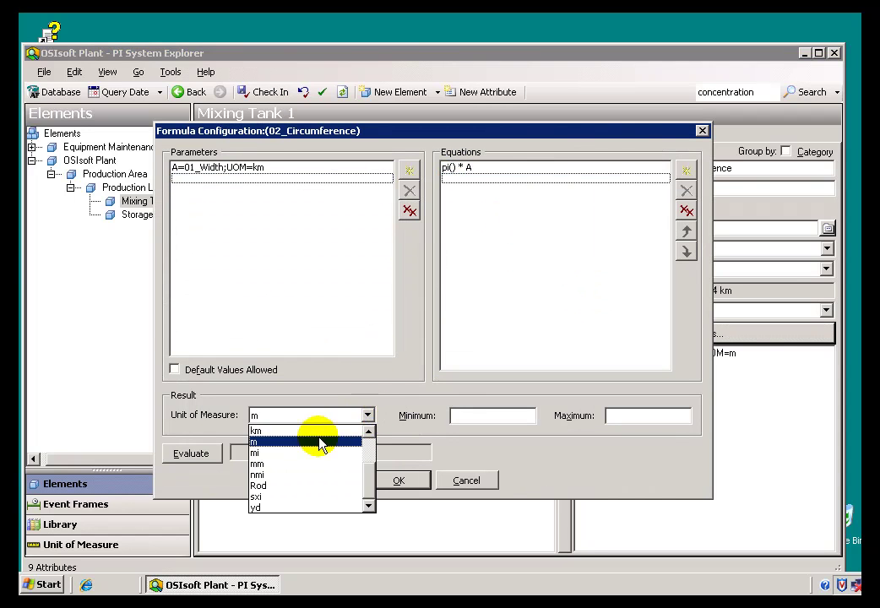
left_click(266, 431)
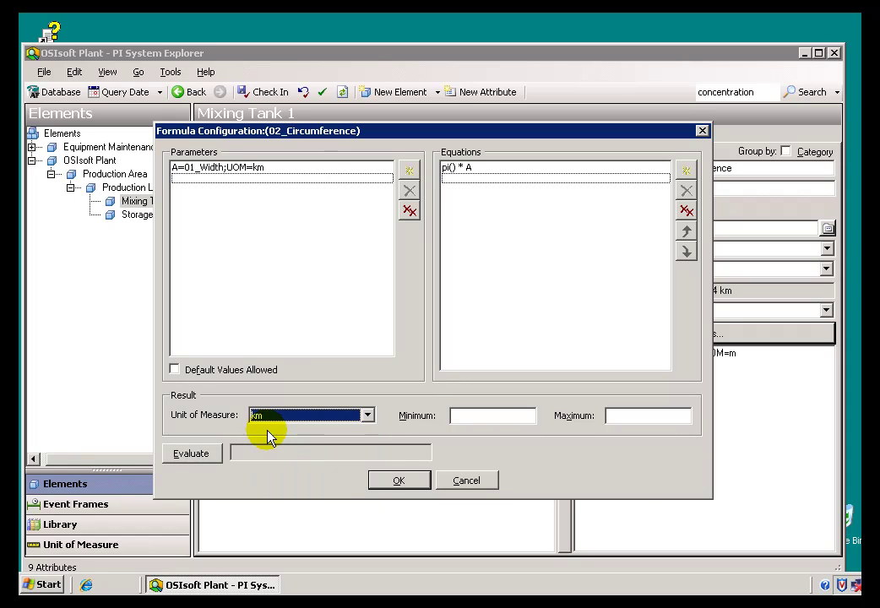
left_click(392, 477)
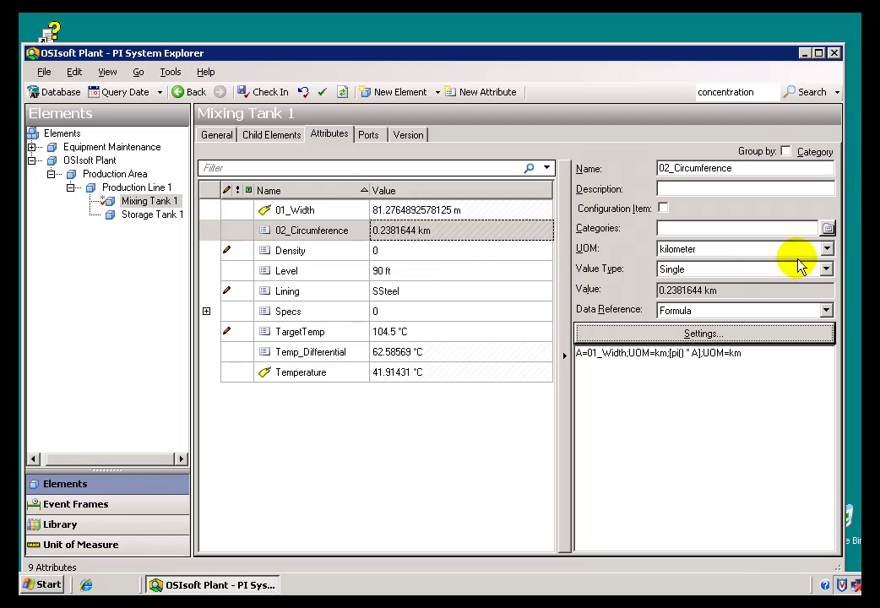
Review the units of measure of 02_Circumference, its source attribute 01_Width, and the formula's parameter, equation and result
left_click(825, 251)
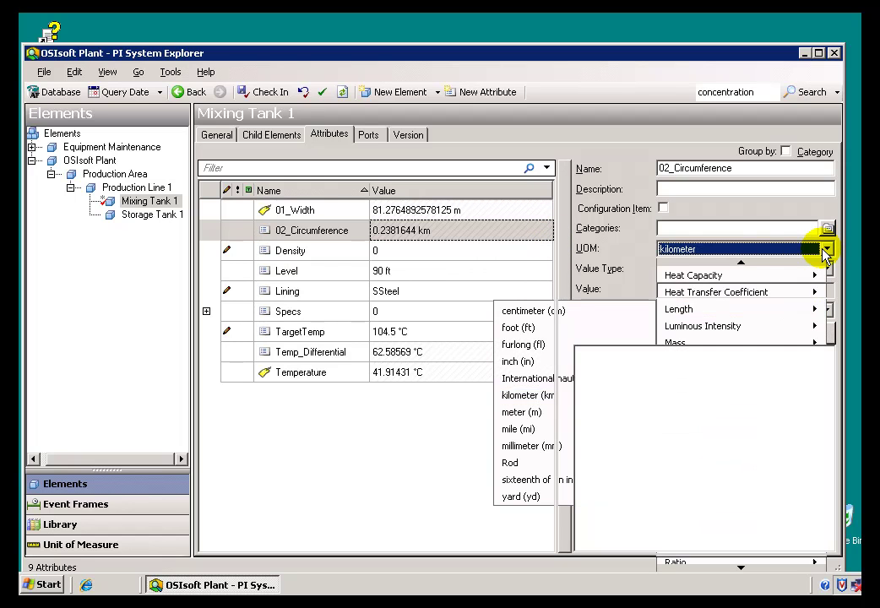
left_click(646, 245)
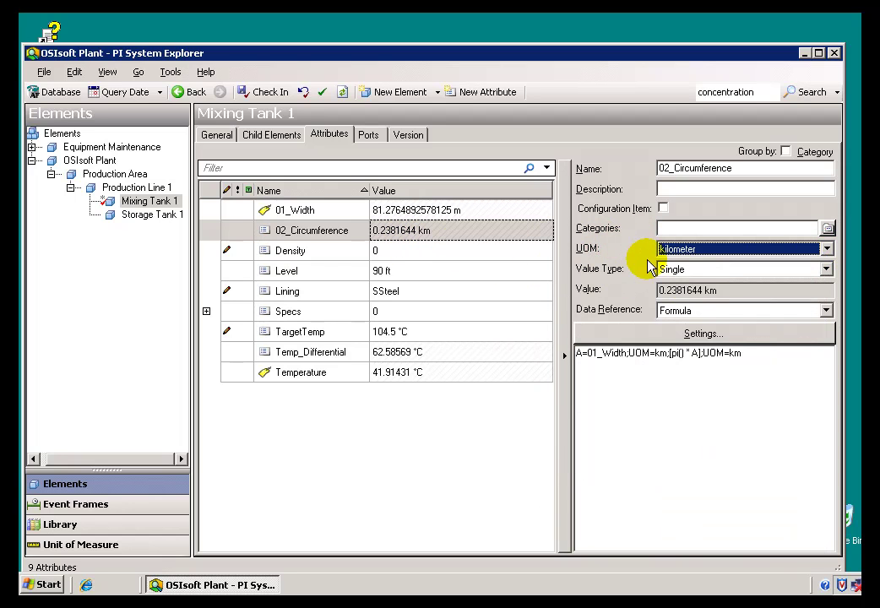
left_click(670, 336)
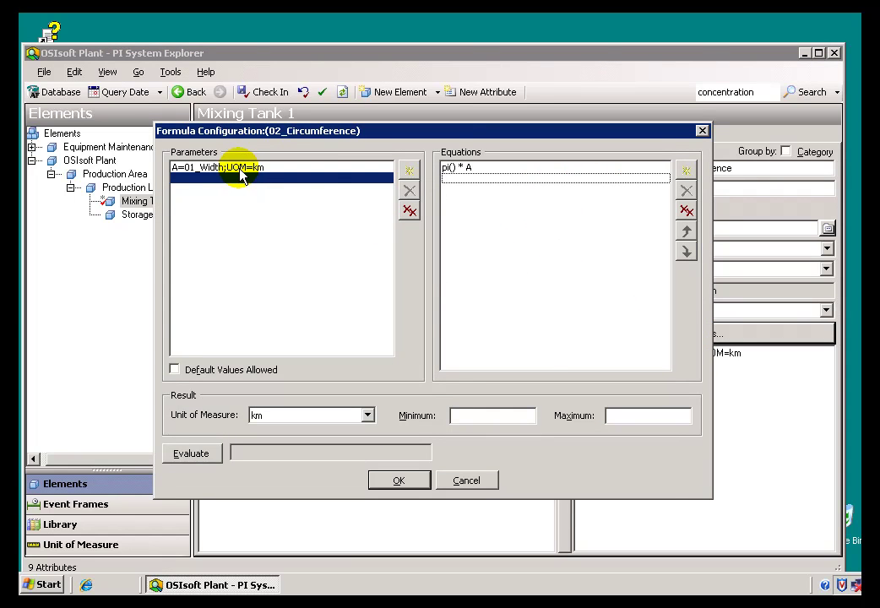
left_click(466, 481)
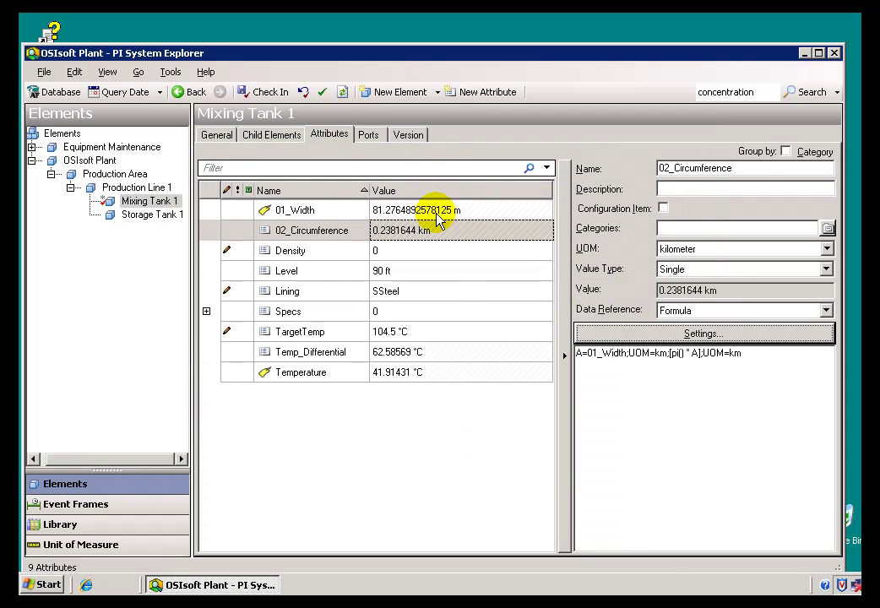
left_click(467, 212)
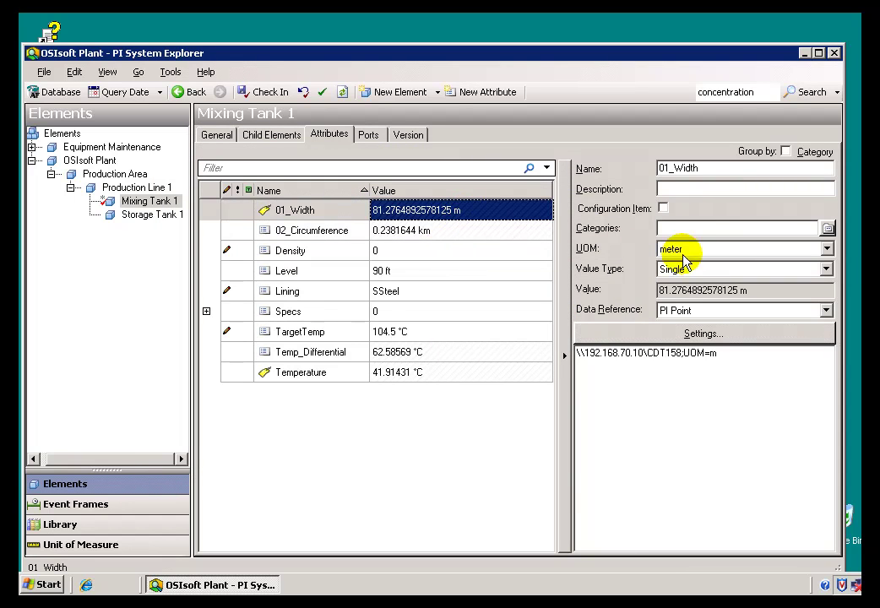
left_click(436, 231)
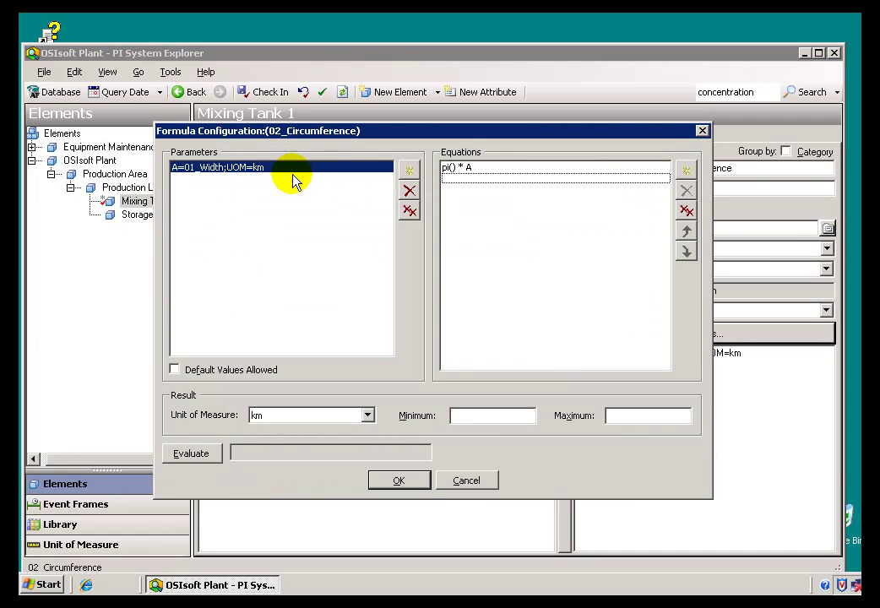
left_click(477, 169)
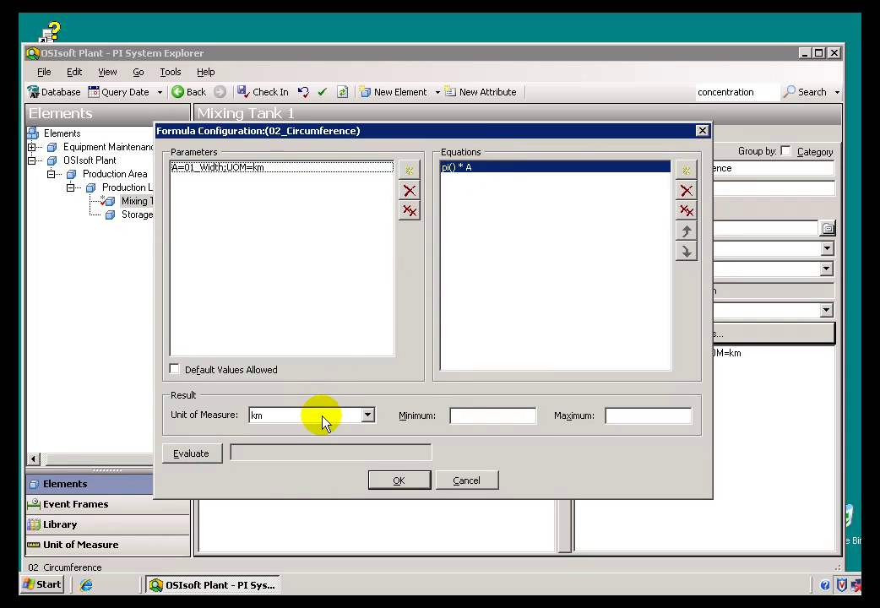
left_click(412, 483)
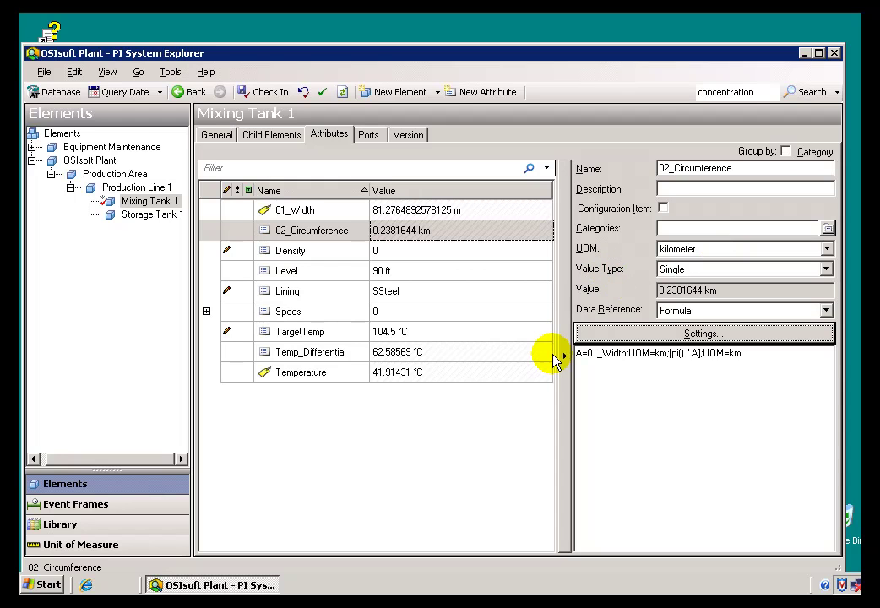
Examine the Temp_Differential formula configuration and its input attributes TargetTemp and Temperature, including their units of measure
mouse_move(390, 358)
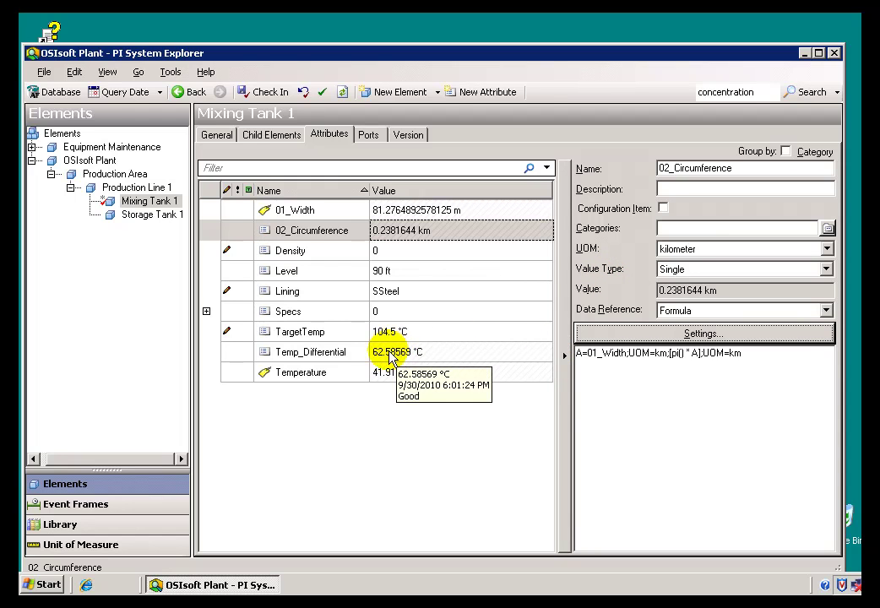
left_click(384, 358)
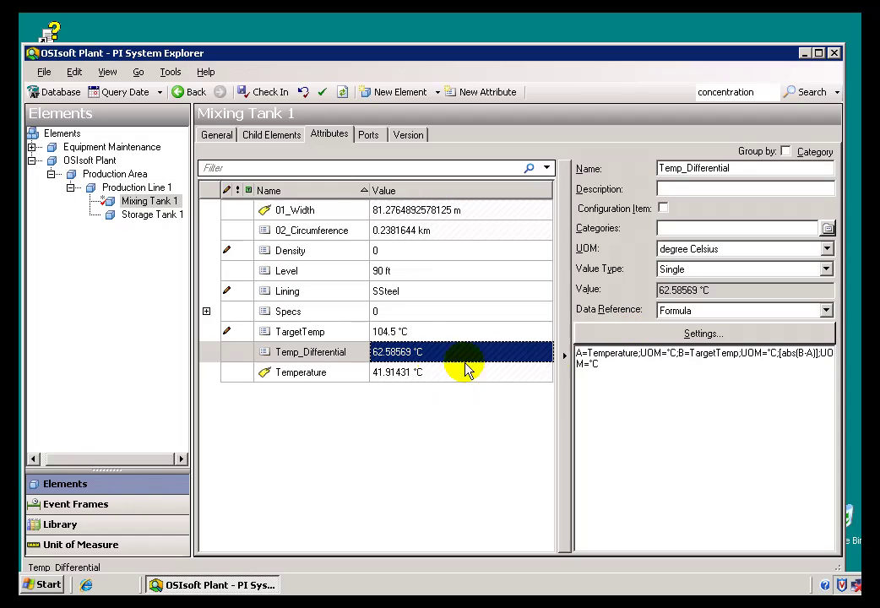
mouse_move(394, 358)
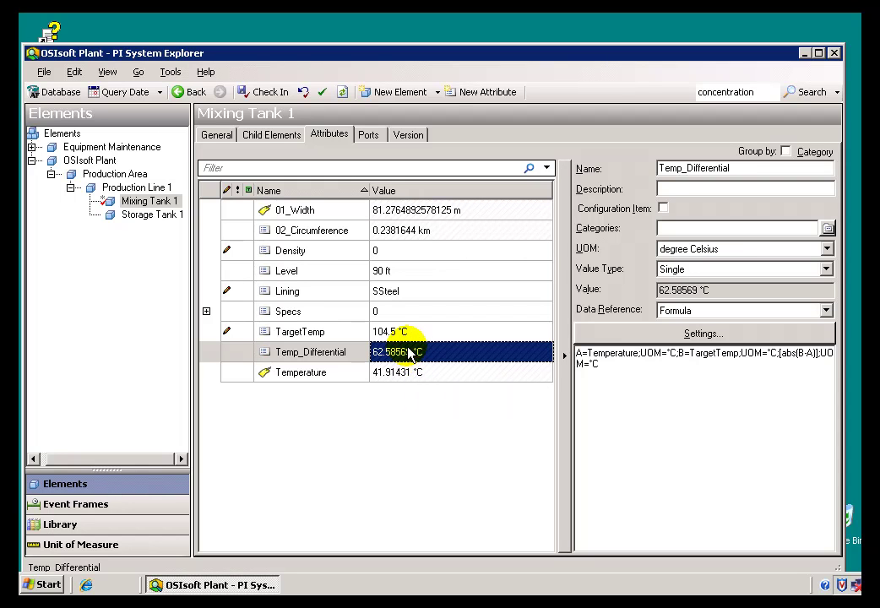
left_click(392, 333)
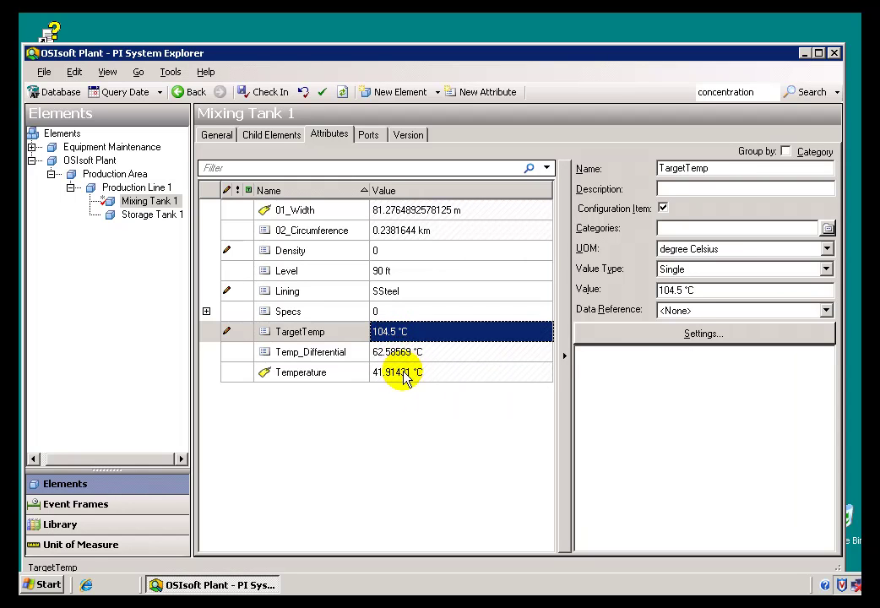
left_click(402, 377)
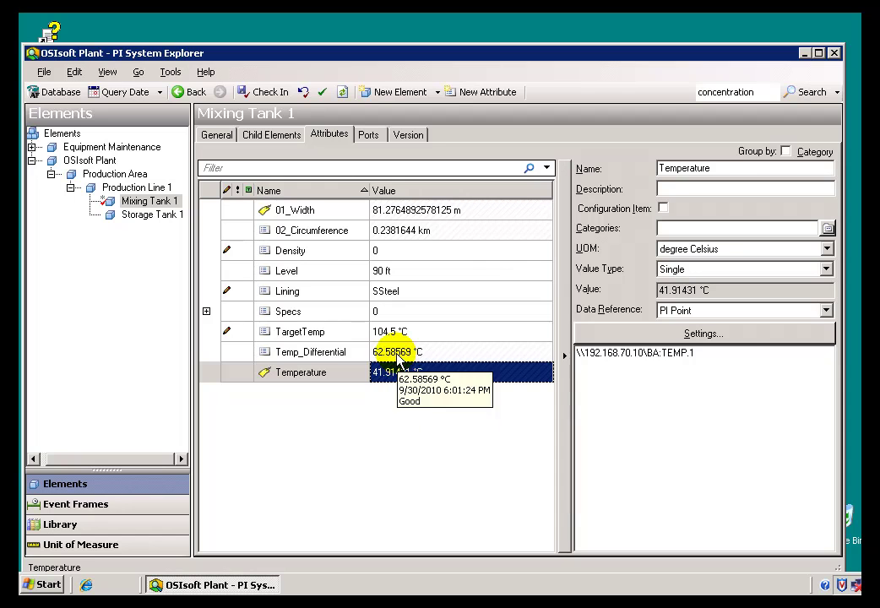
left_click(398, 354)
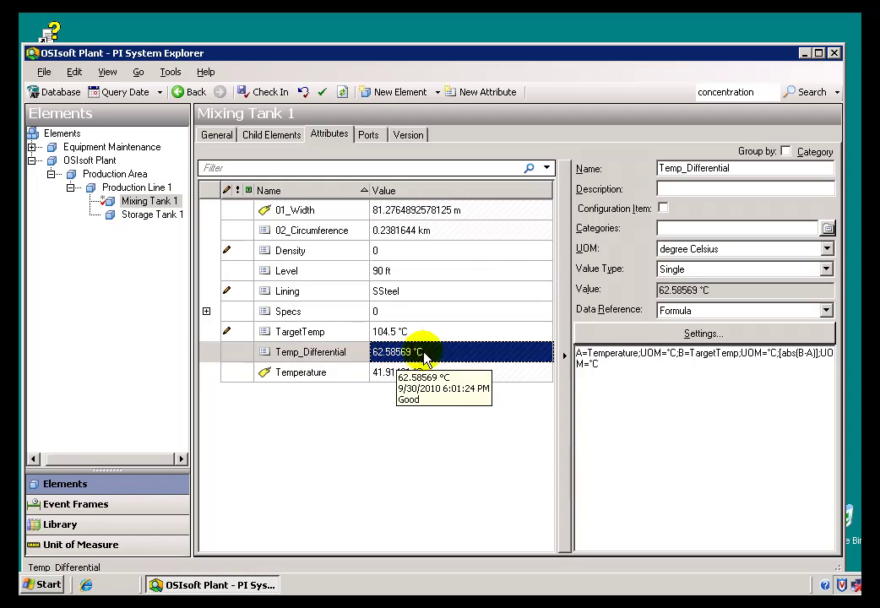
left_click(649, 337)
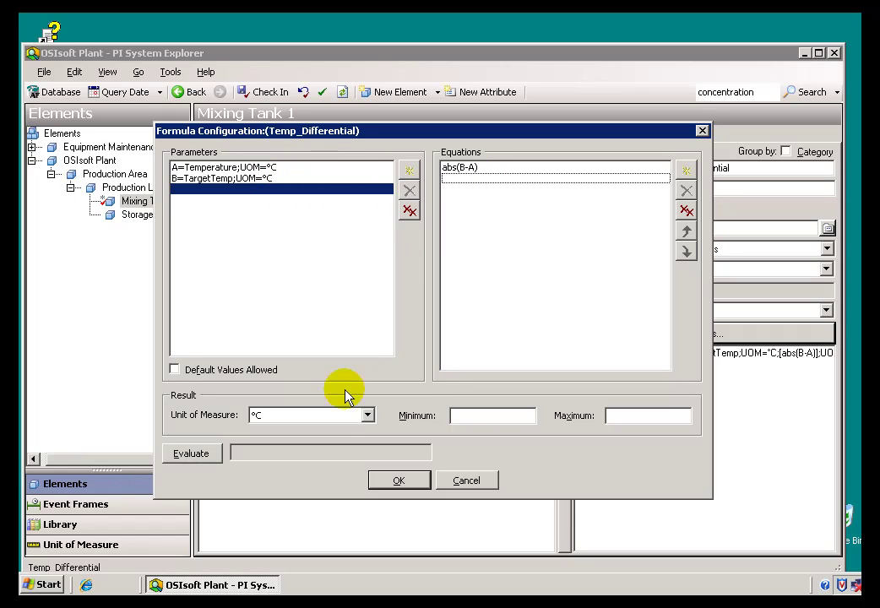
left_click(452, 477)
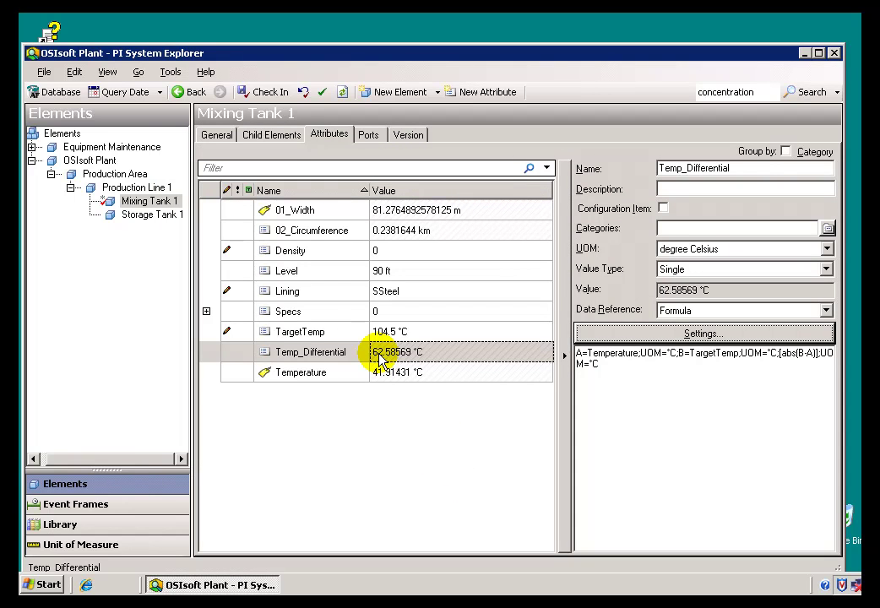
mouse_move(379, 358)
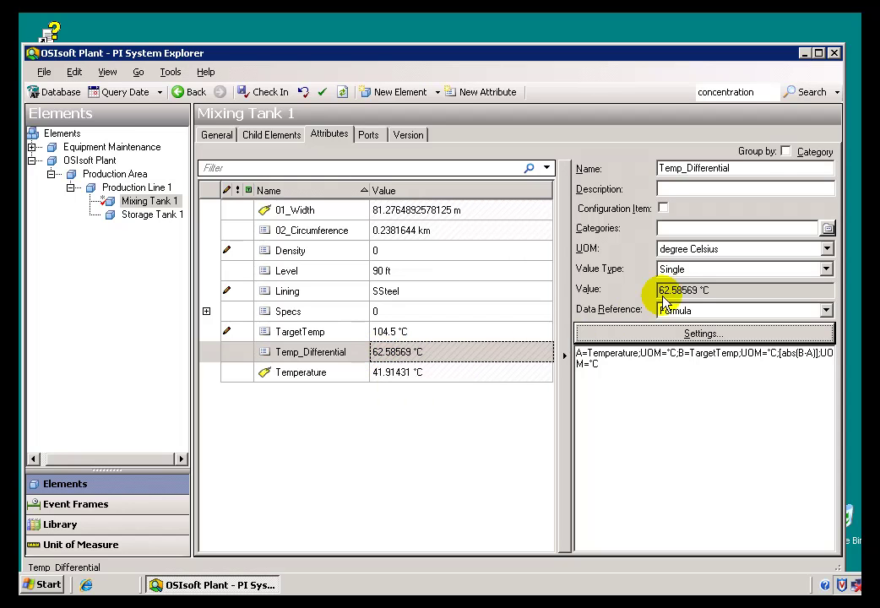
Change the Temp_Differential attribute's unit of measure to degree Fahrenheit, check in the change, and inspect its value
left_click(394, 360)
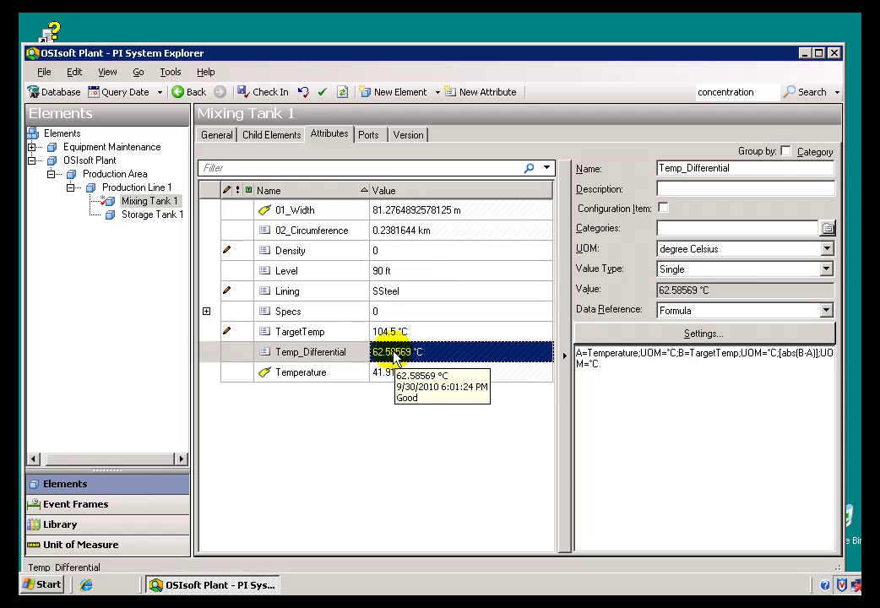
left_click(827, 249)
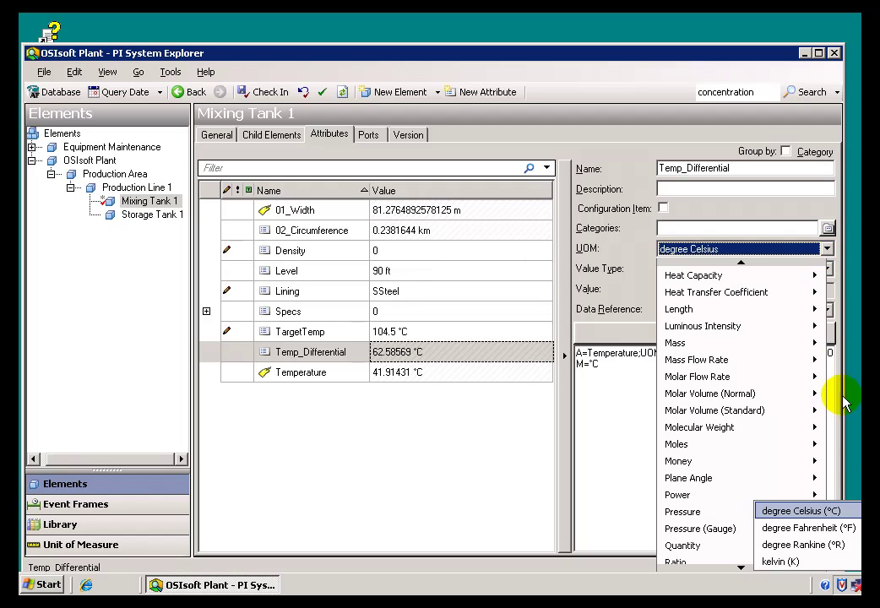
left_click(825, 527)
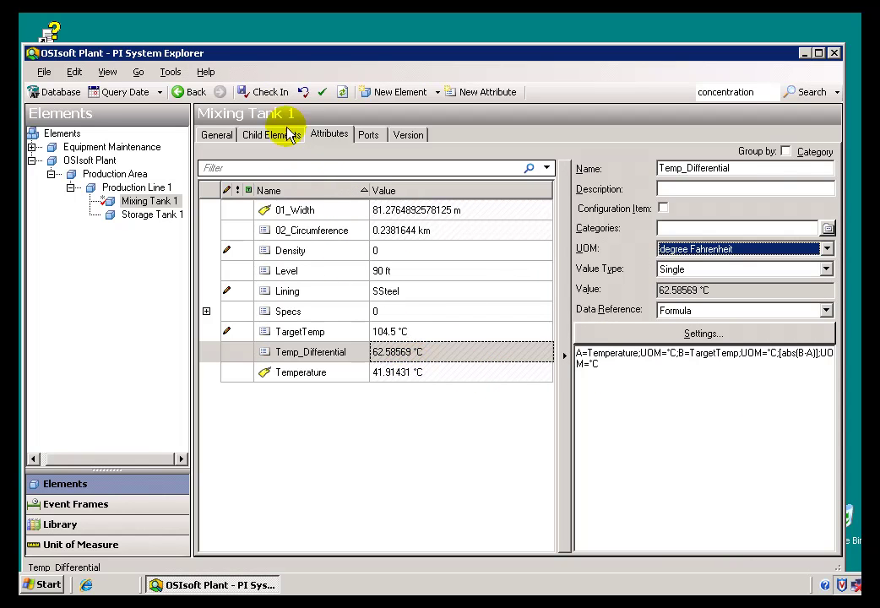
left_click(270, 95)
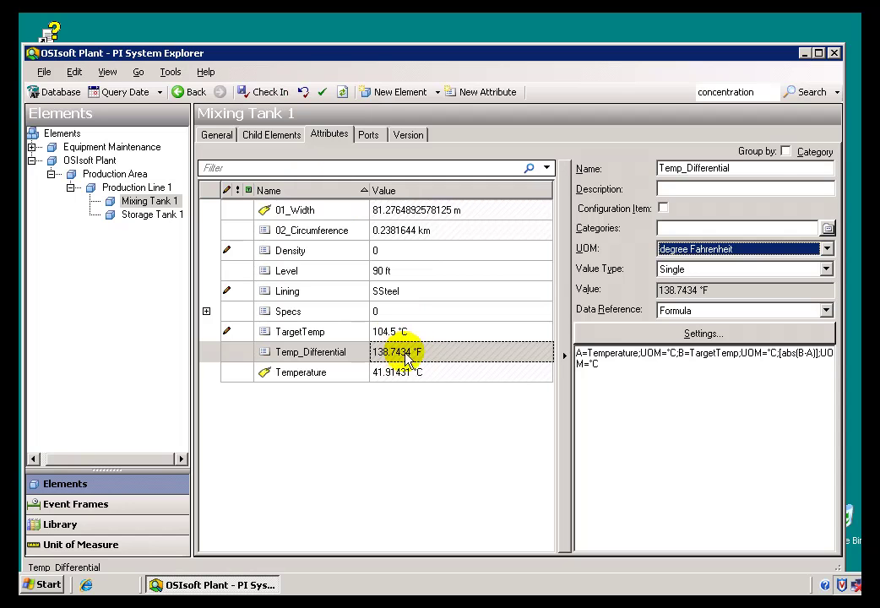
mouse_move(472, 361)
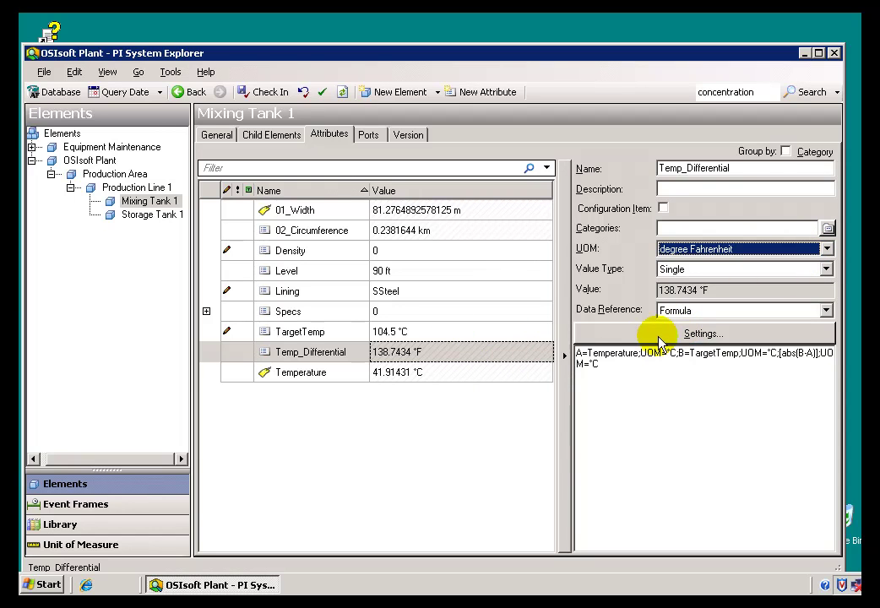
In the Temp_Differential formula configuration, set the unit of measure of parameter A (Temperature) to °F
left_click(688, 337)
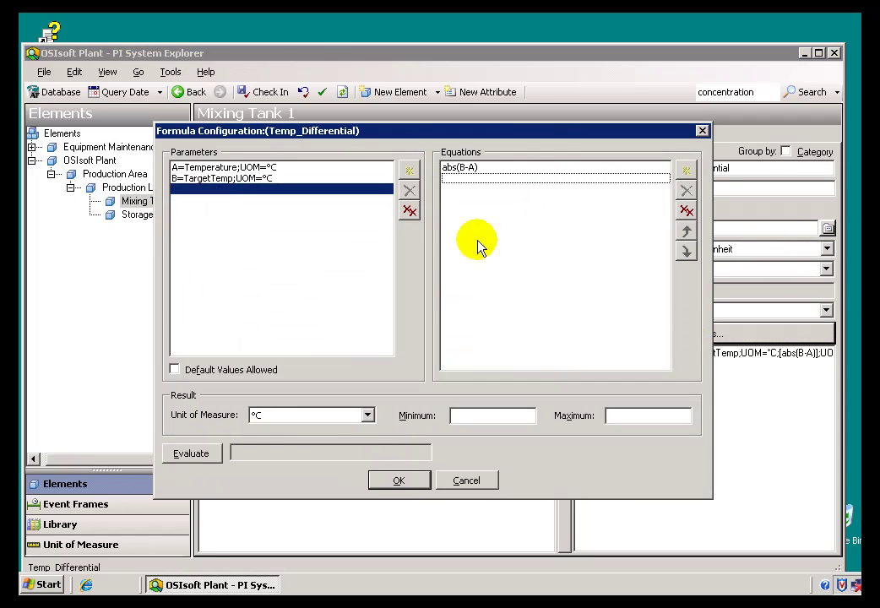
left_click(252, 169)
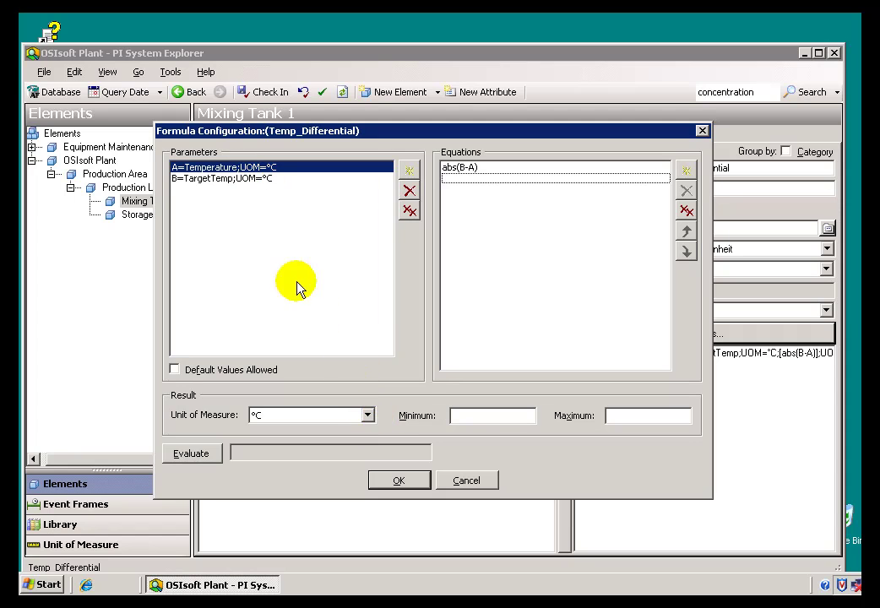
double_click(238, 173)
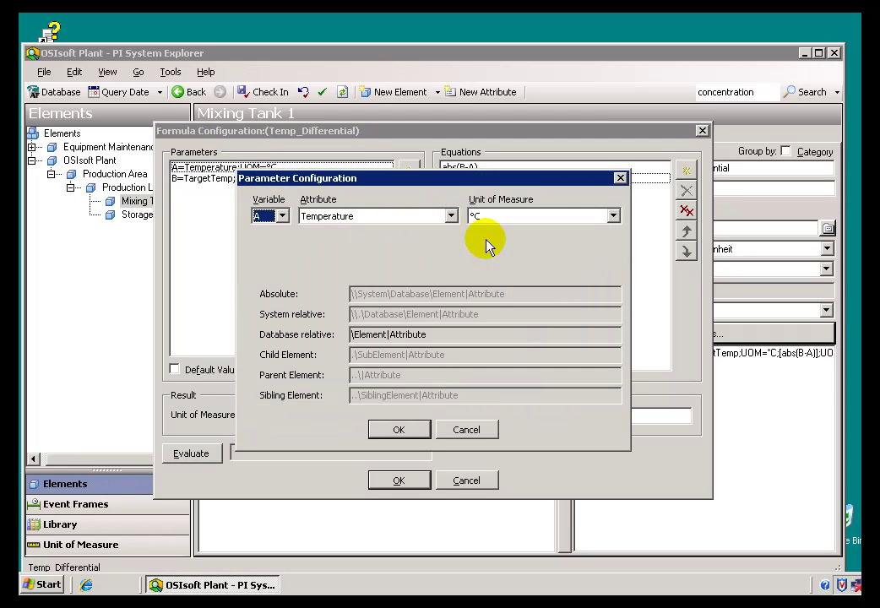
left_click(553, 218)
left_click(496, 255)
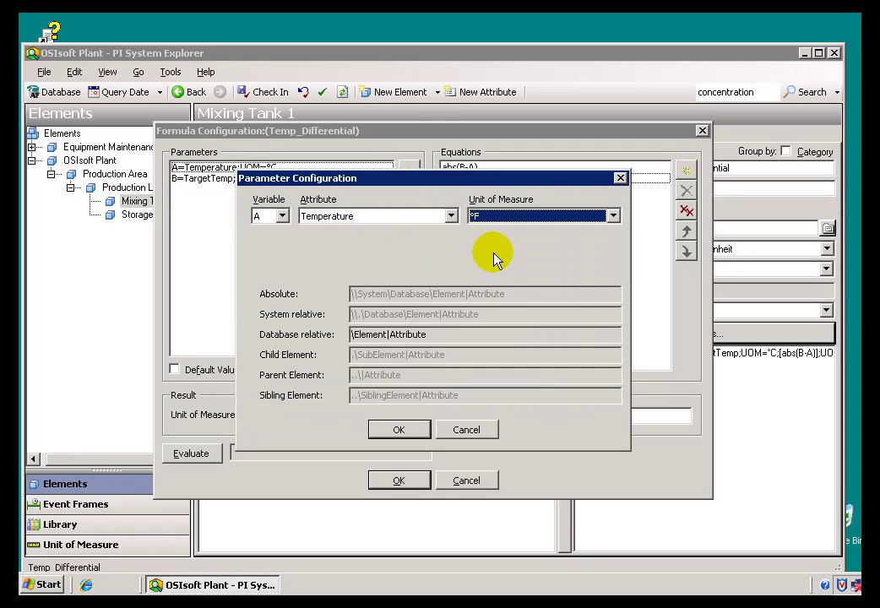
left_click(399, 429)
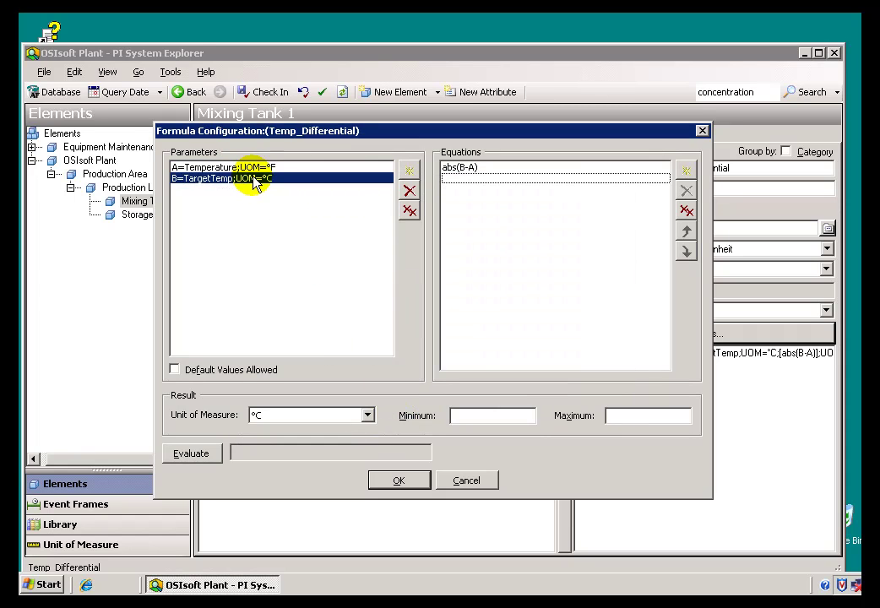
Set the unit of measure of parameter B (TargetTemp) to °F in the Temp_Differential formula
double_click(253, 178)
left_click(507, 218)
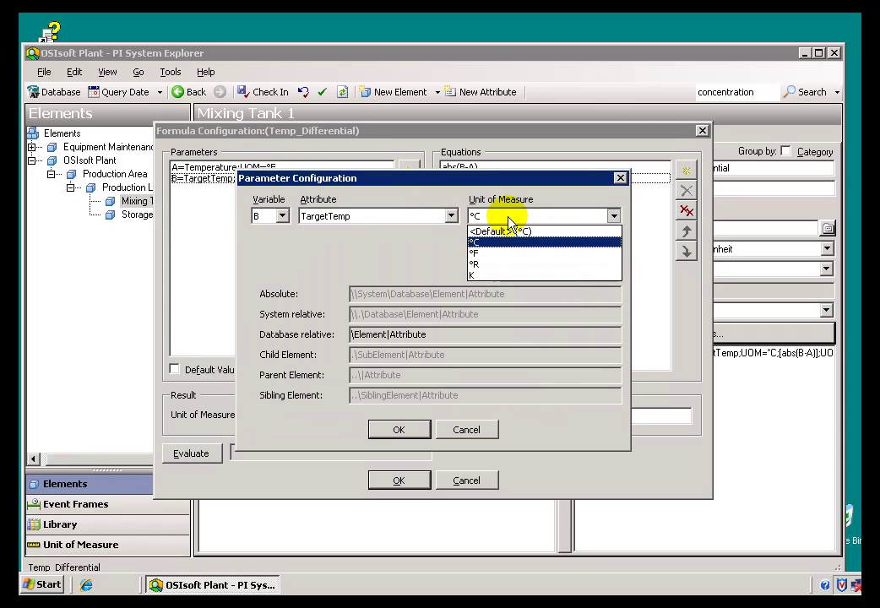
left_click(488, 255)
left_click(398, 427)
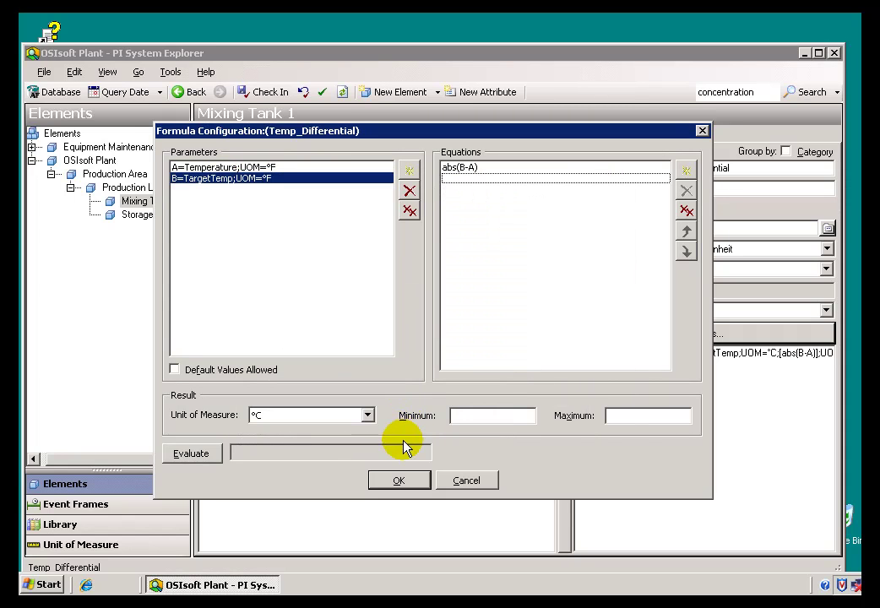
Set the Temp_Differential formula's result unit of measure to °F, keep the equation abs(B-A), and apply the configuration
left_click(463, 168)
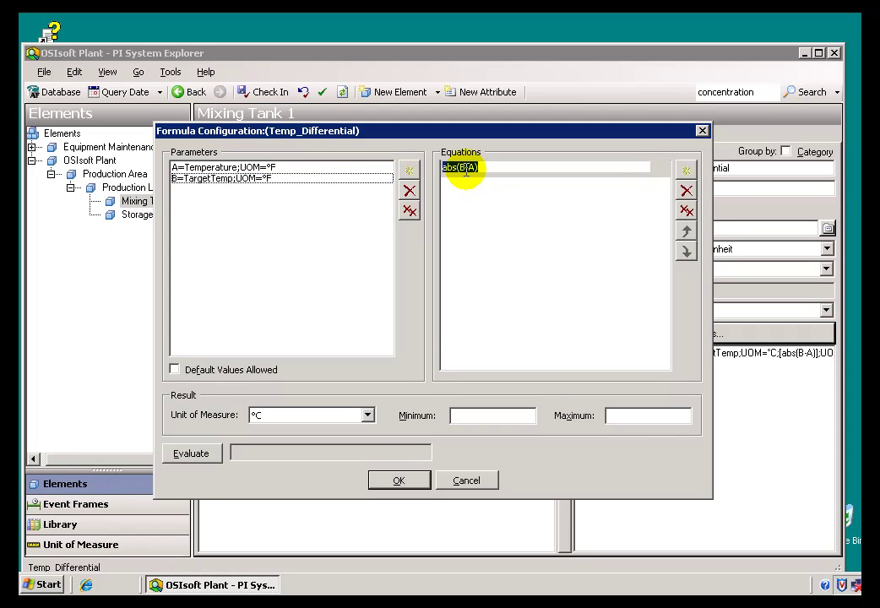
left_click(497, 172)
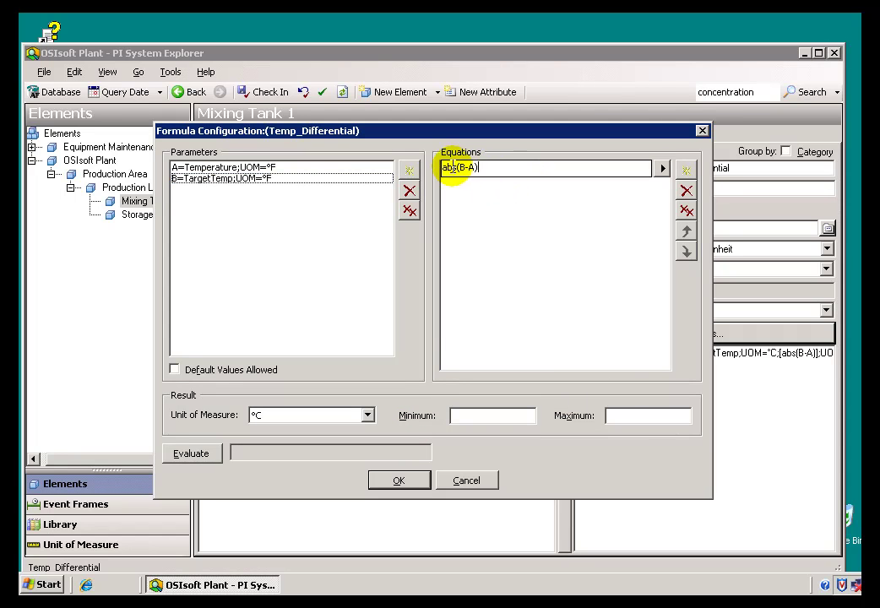
key("Return")
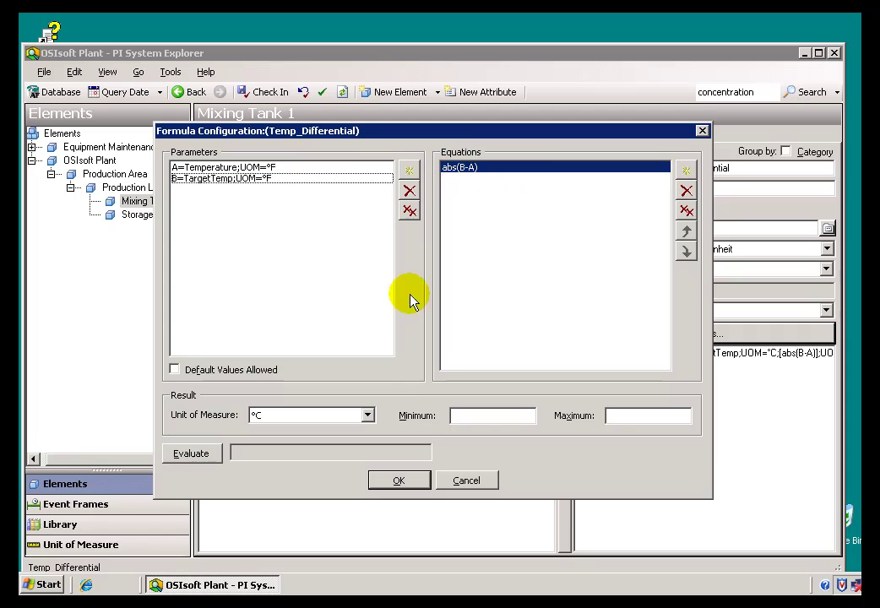
left_click(367, 414)
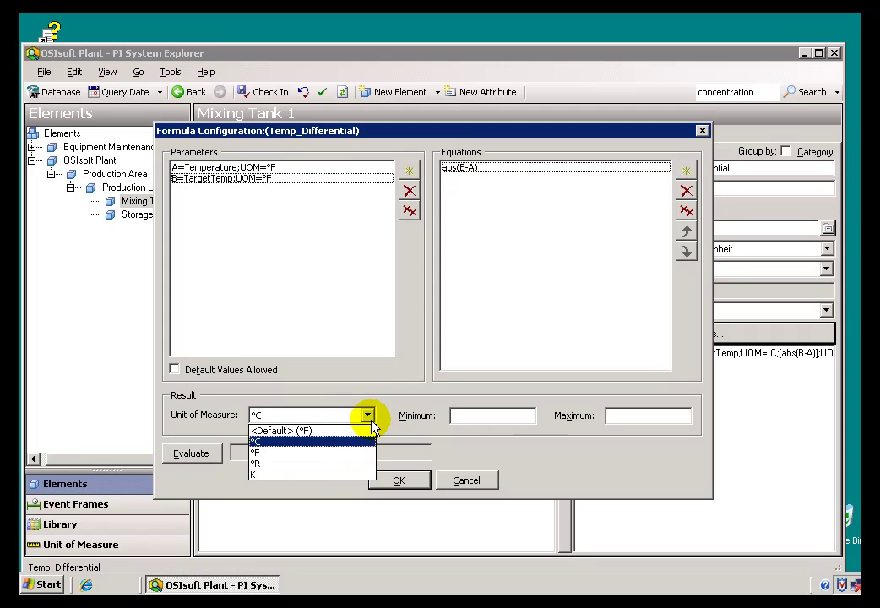
left_click(255, 451)
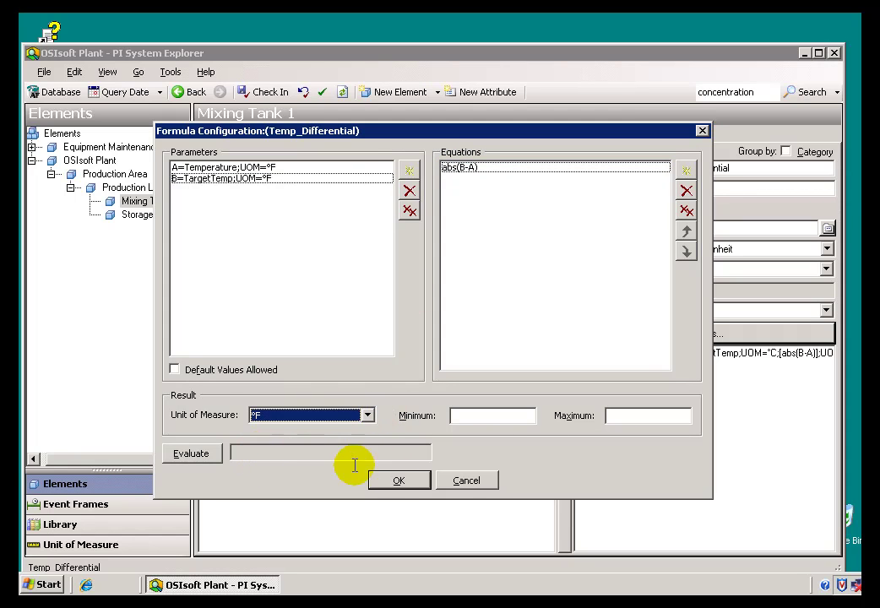
left_click(398, 478)
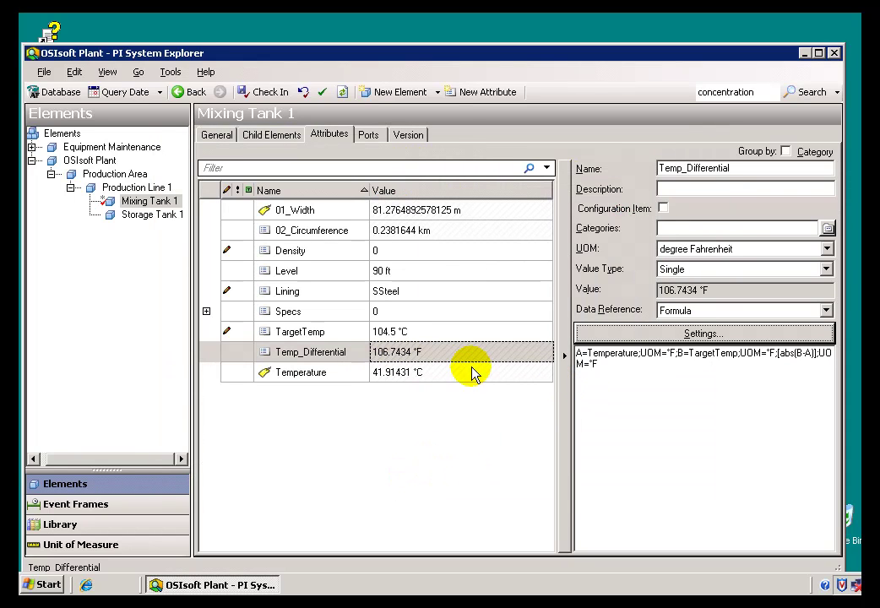
Review the equation and parameter units in the Temp_Differential formula configuration, and check in the Mixing Tank 1 changes
left_click(654, 335)
left_click(469, 169)
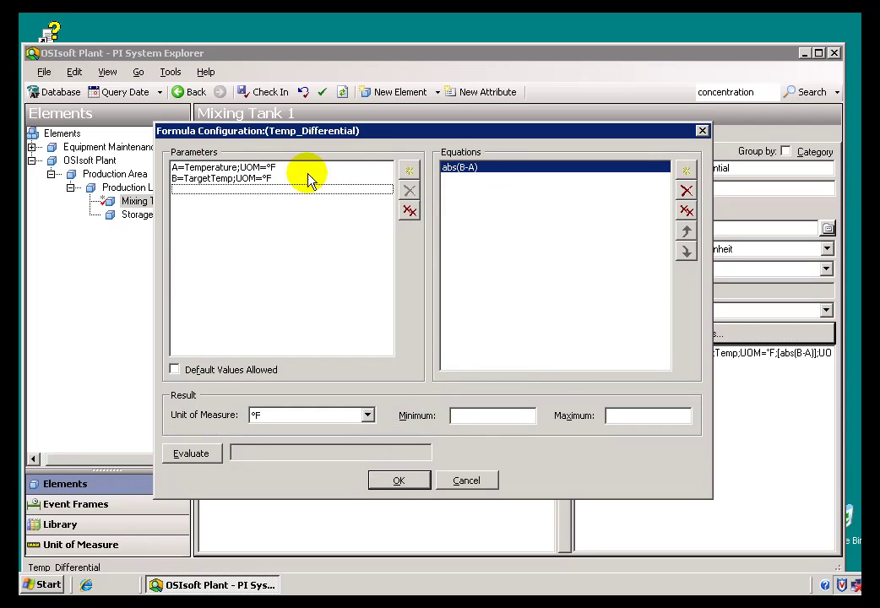
left_click(401, 481)
mouse_move(500, 352)
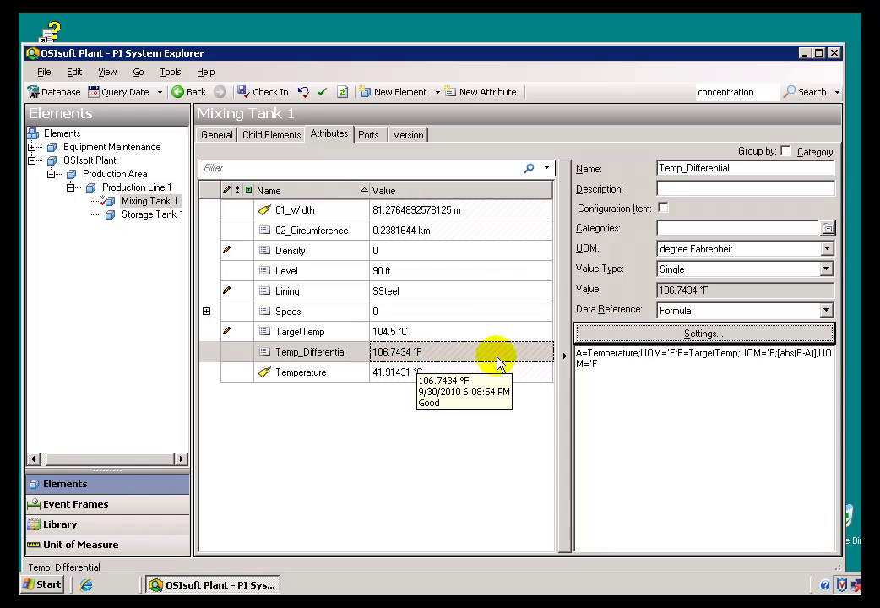
left_click(265, 92)
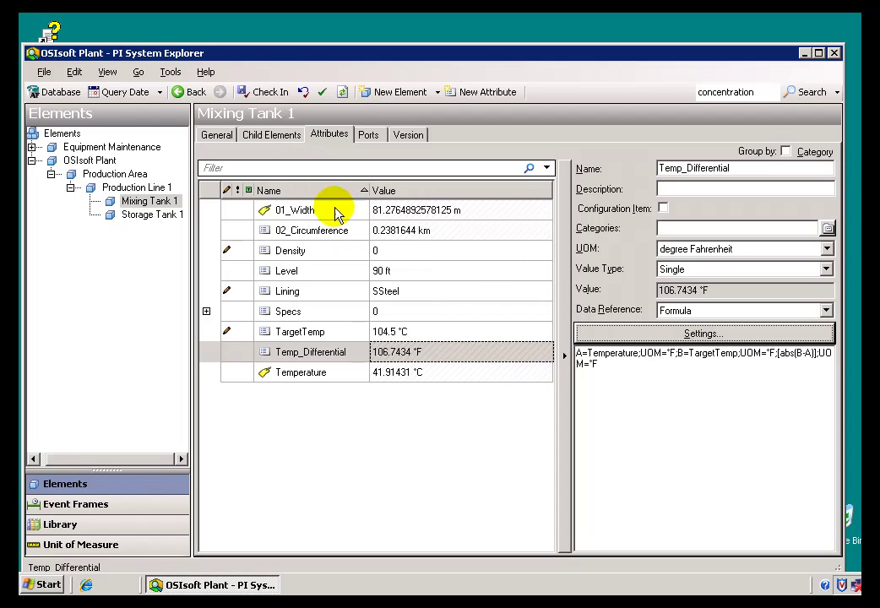
Inspect the Temp_Differential value and reopen its formula configuration to examine the units of parameters A and B
mouse_move(411, 362)
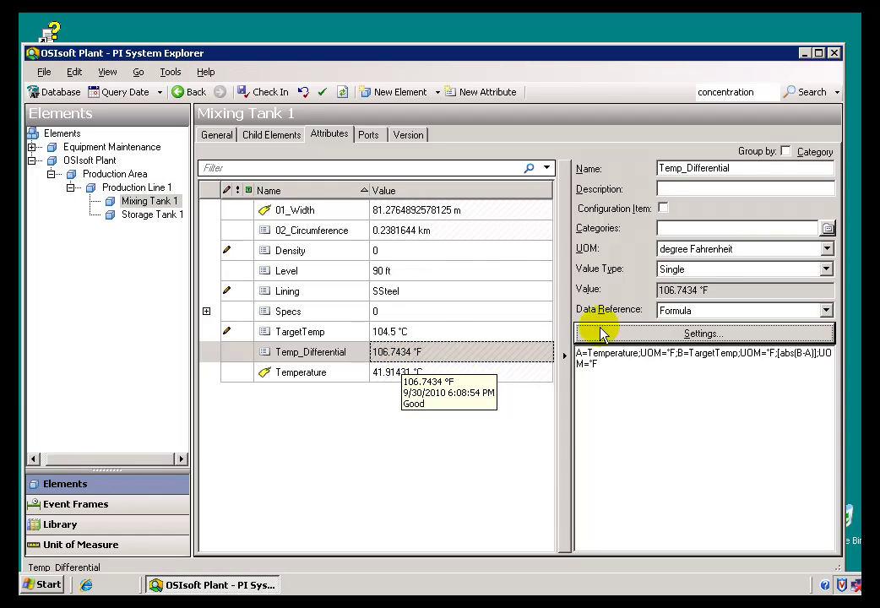
left_click(685, 334)
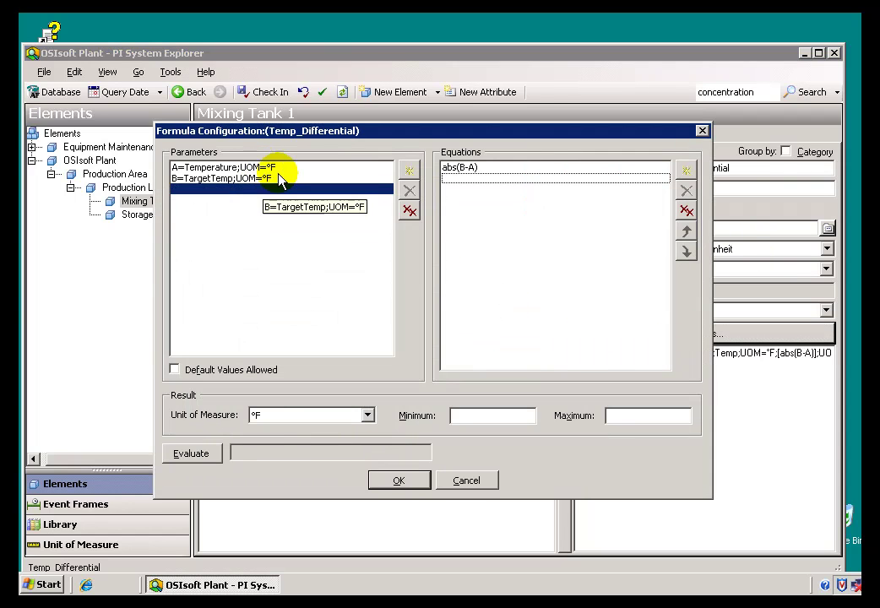